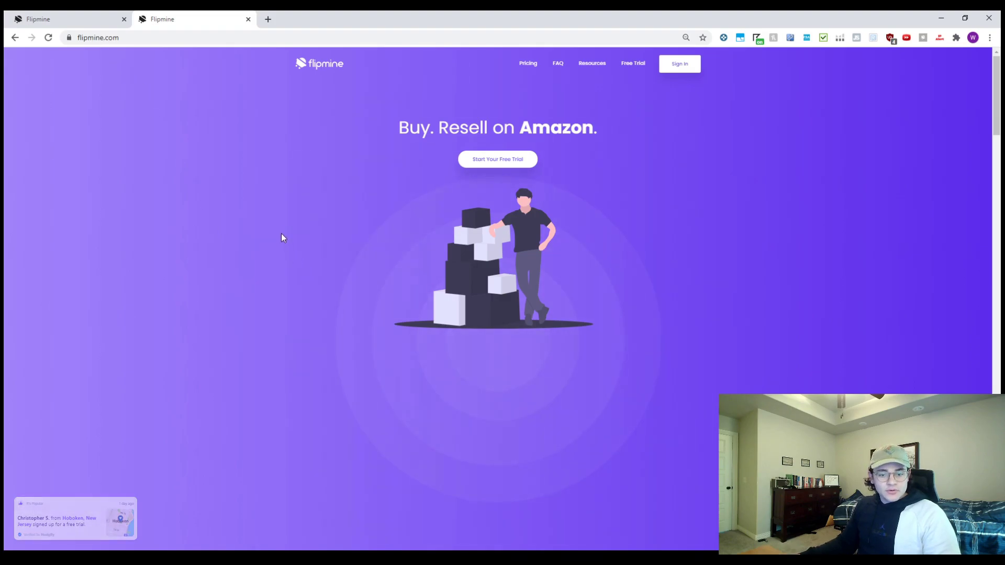
{"action": "left_click", "coordinate": [83, 17]}
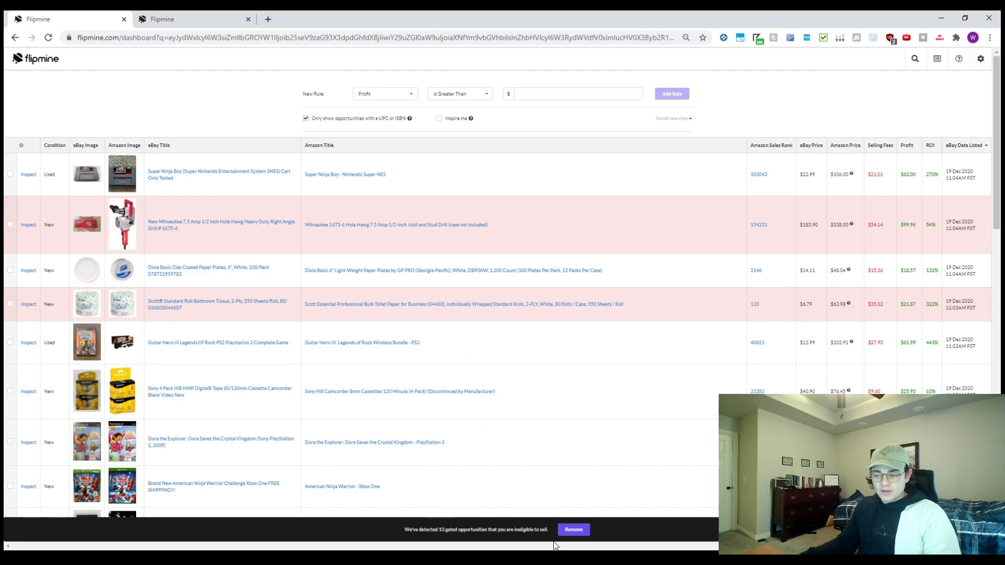
{"action": "left_click_drag", "start_coordinate": [404, 532], "coordinate": [544, 532]}
{"action": "triple_click", "coordinate": [404, 533]}
{"action": "left_click", "coordinate": [466, 546]}
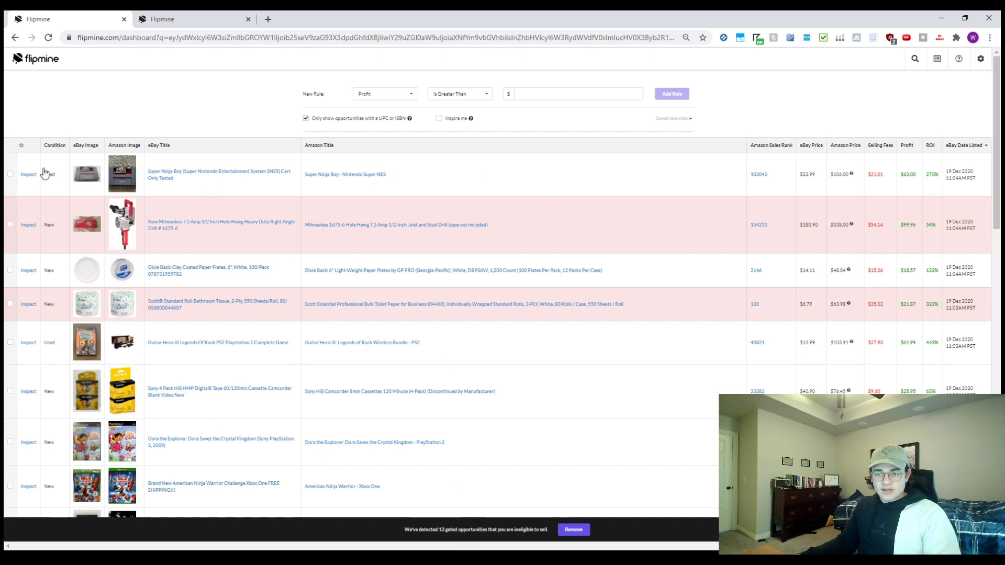
{"action": "left_click", "coordinate": [30, 177]}
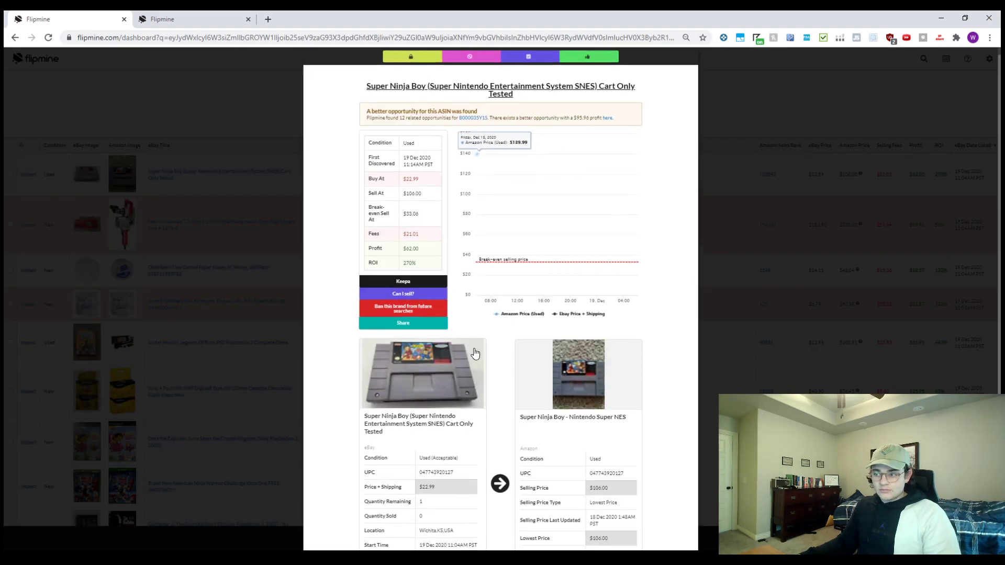
{"action": "scroll", "coordinate": [497, 314], "scroll_direction": "down", "scroll_amount": 1}
{"action": "scroll", "coordinate": [576, 393], "scroll_direction": "up", "scroll_amount": 1}
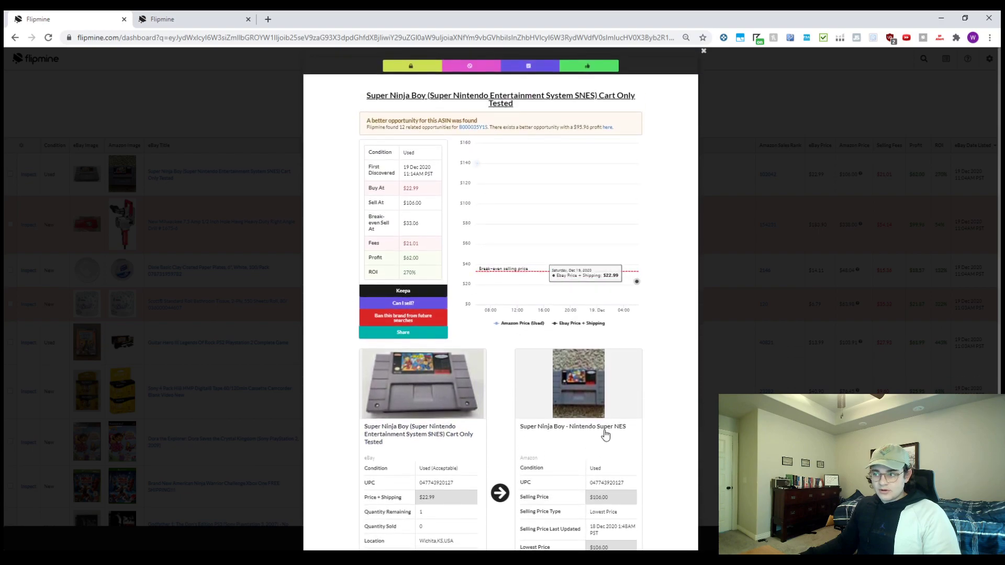
{"action": "left_click", "coordinate": [839, 345]}
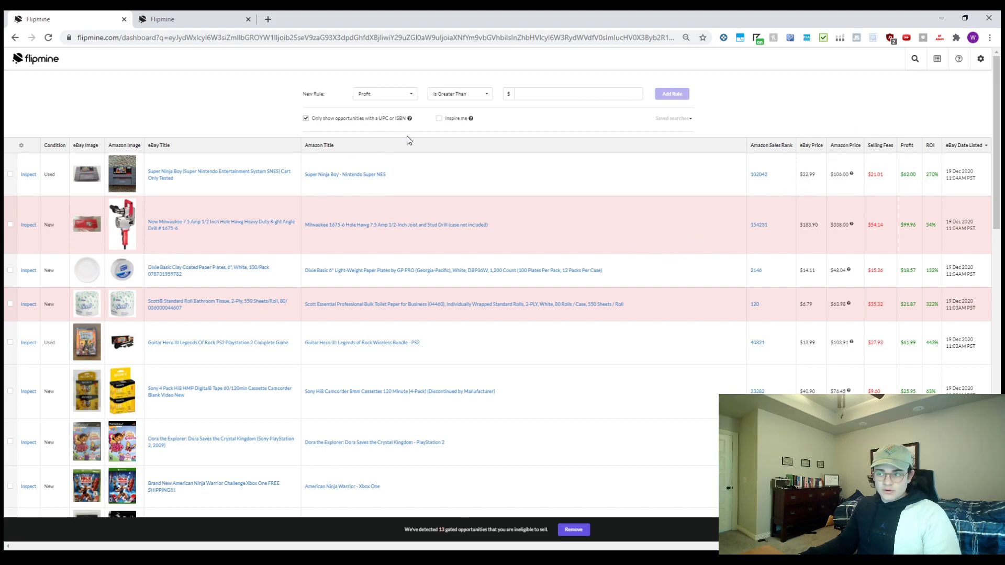
Keep the rule field at Profit and load the All books saved search
{"action": "left_click", "coordinate": [407, 96]}
{"action": "left_click", "coordinate": [407, 96]}
{"action": "left_click", "coordinate": [408, 97]}
{"action": "scroll", "coordinate": [379, 183], "scroll_direction": "down", "scroll_amount": 2}
{"action": "scroll", "coordinate": [420, 183], "scroll_direction": "down", "scroll_amount": 3}
{"action": "scroll", "coordinate": [420, 162], "scroll_direction": "up", "scroll_amount": 4}
{"action": "scroll", "coordinate": [395, 153], "scroll_direction": "up", "scroll_amount": 3}
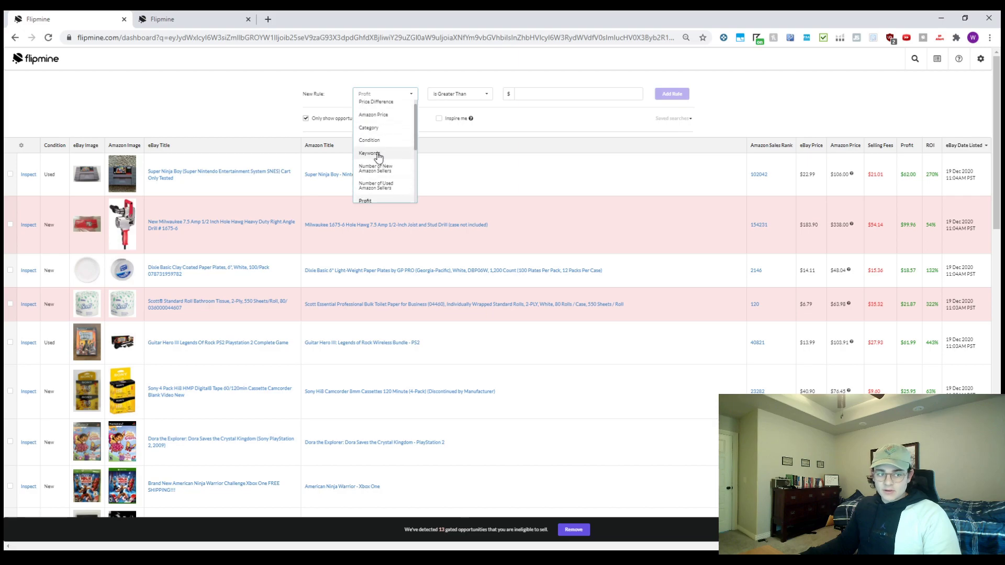
{"action": "left_click", "coordinate": [602, 127]}
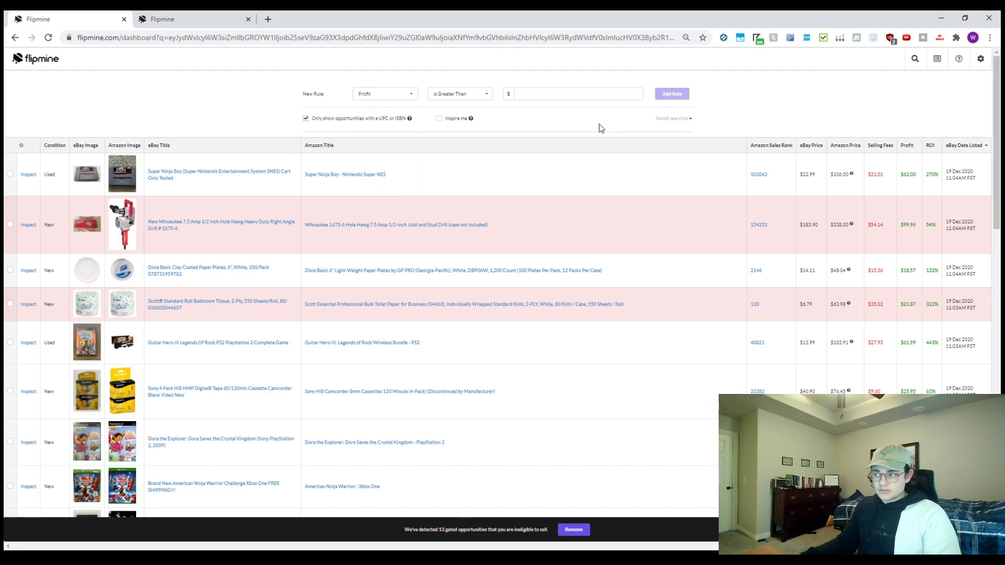
{"action": "left_click", "coordinate": [671, 119]}
{"action": "left_click", "coordinate": [632, 139]}
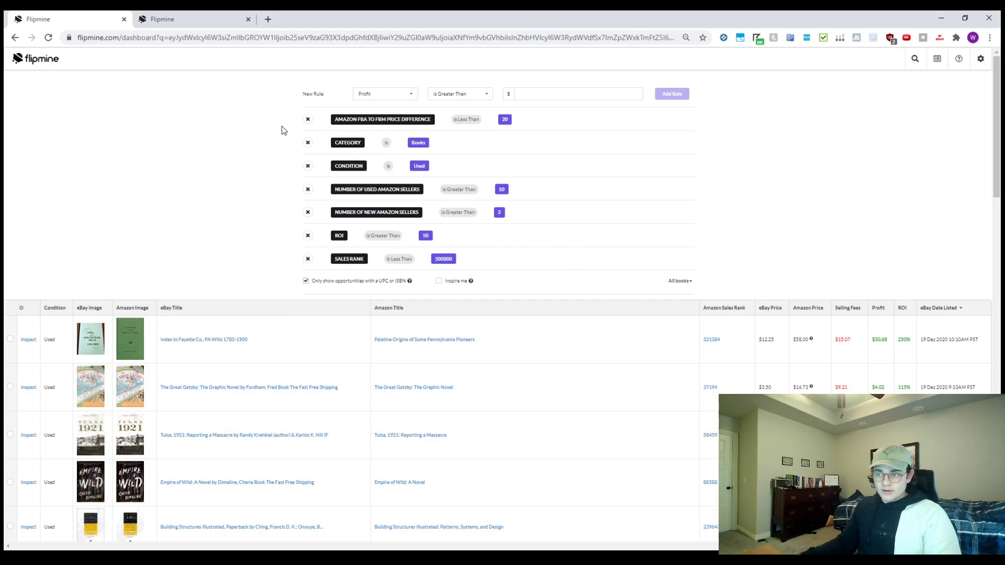
Review the FBA-to-FBM price difference, Category is Books and used Amazon sellers rules
{"action": "left_click_drag", "start_coordinate": [281, 130], "coordinate": [466, 120]}
{"action": "left_click", "coordinate": [600, 145]}
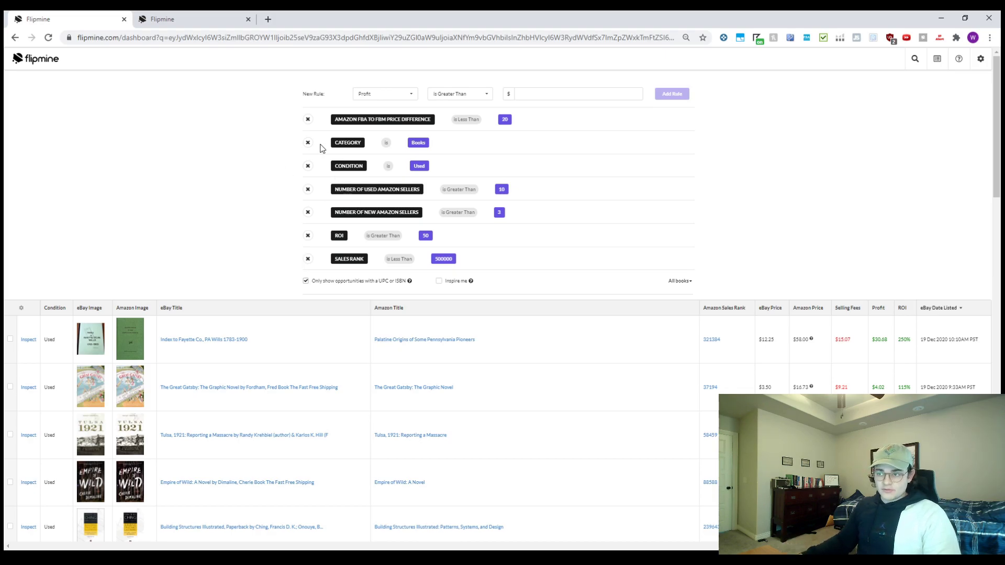
{"action": "left_click_drag", "start_coordinate": [322, 149], "coordinate": [463, 143]}
{"action": "left_click", "coordinate": [736, 174]}
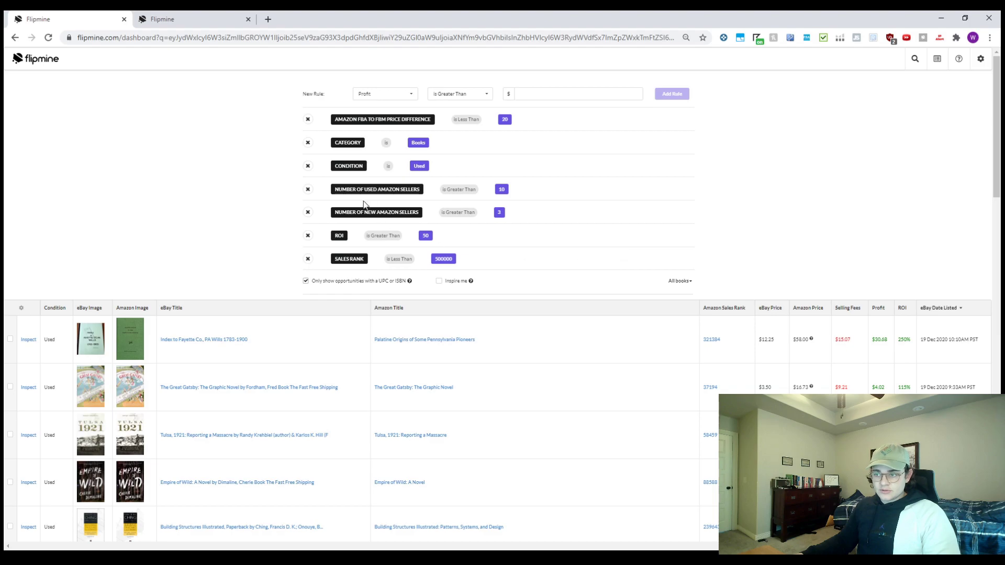
{"action": "left_click_drag", "start_coordinate": [331, 193], "coordinate": [559, 197]}
{"action": "left_click", "coordinate": [225, 212]}
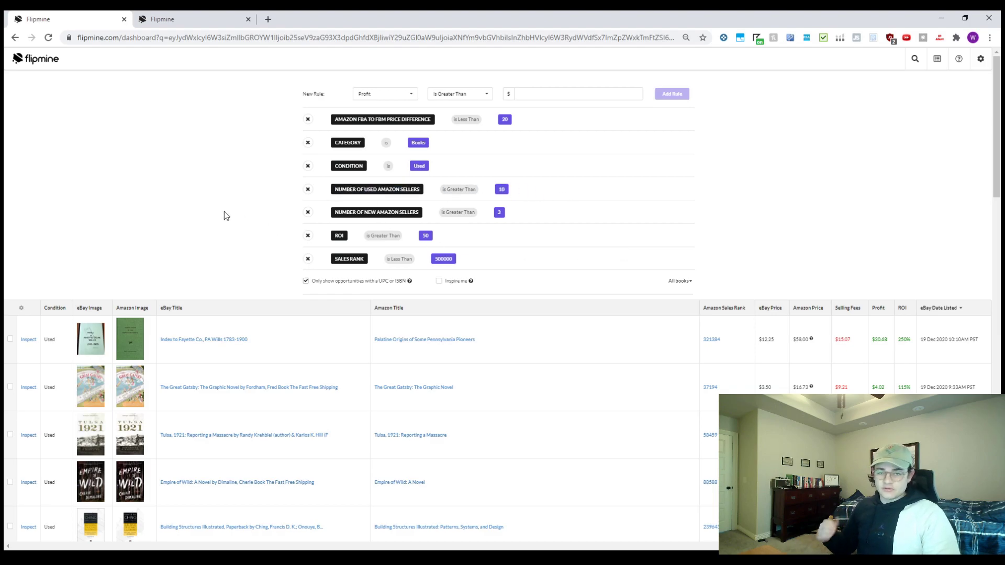
Remove the Number of New Amazon Sellers rule, then check the ROI and Sales Rank rules
{"action": "left_click", "coordinate": [308, 212]}
{"action": "left_click_drag", "start_coordinate": [314, 212], "coordinate": [487, 215]}
{"action": "left_click", "coordinate": [191, 233]}
{"action": "left_click_drag", "start_coordinate": [323, 236], "coordinate": [437, 242]}
{"action": "left_click", "coordinate": [96, 226]}
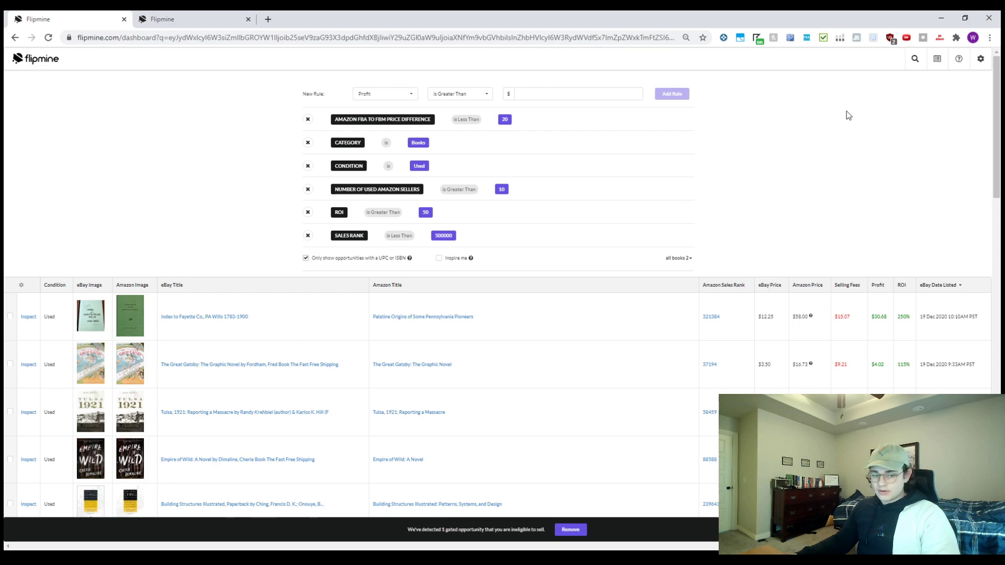
Read the Spotlight Mode help article from the account settings page
{"action": "left_click", "coordinate": [981, 62]}
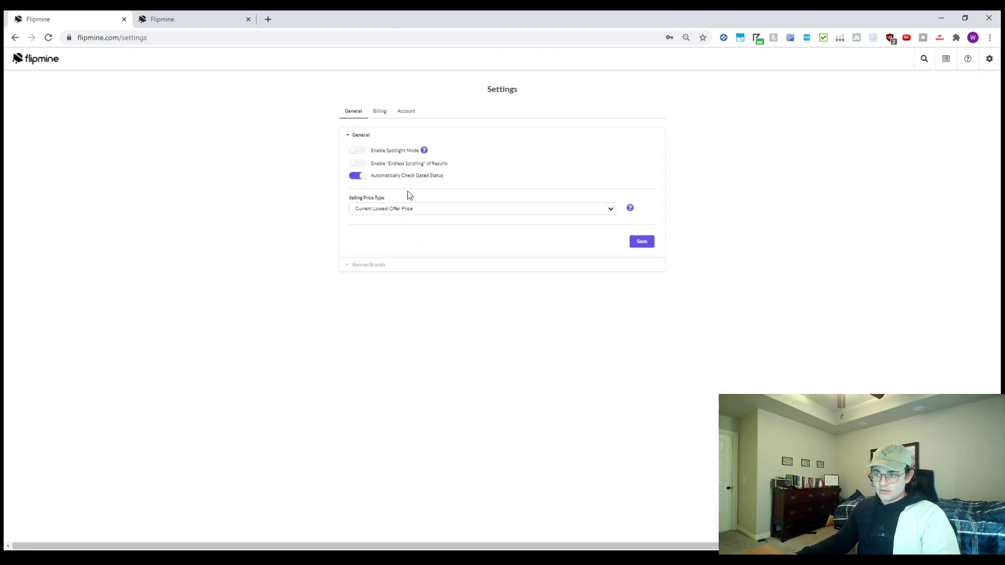
{"action": "left_click", "coordinate": [424, 150]}
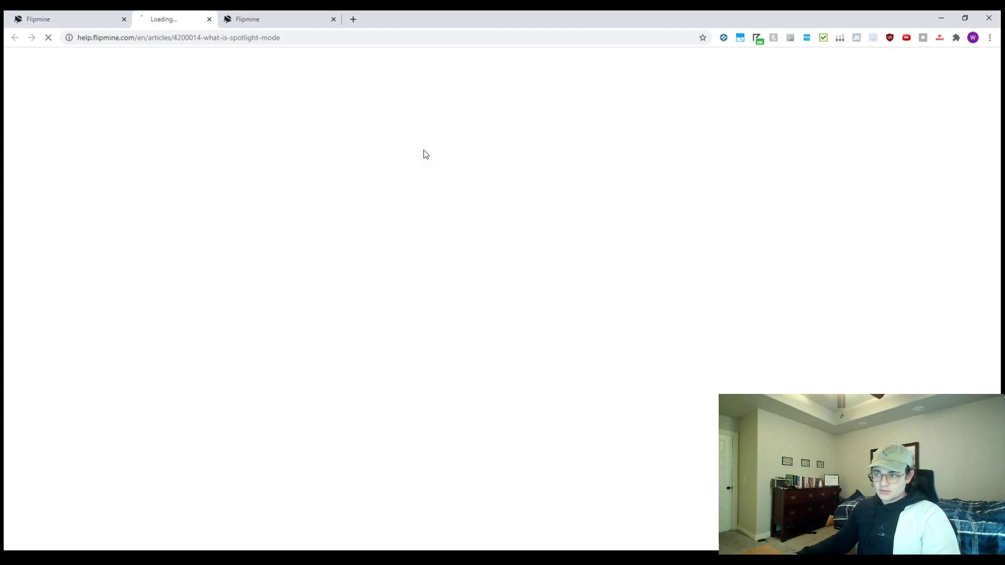
{"action": "scroll", "coordinate": [380, 315], "scroll_direction": "down", "scroll_amount": 3}
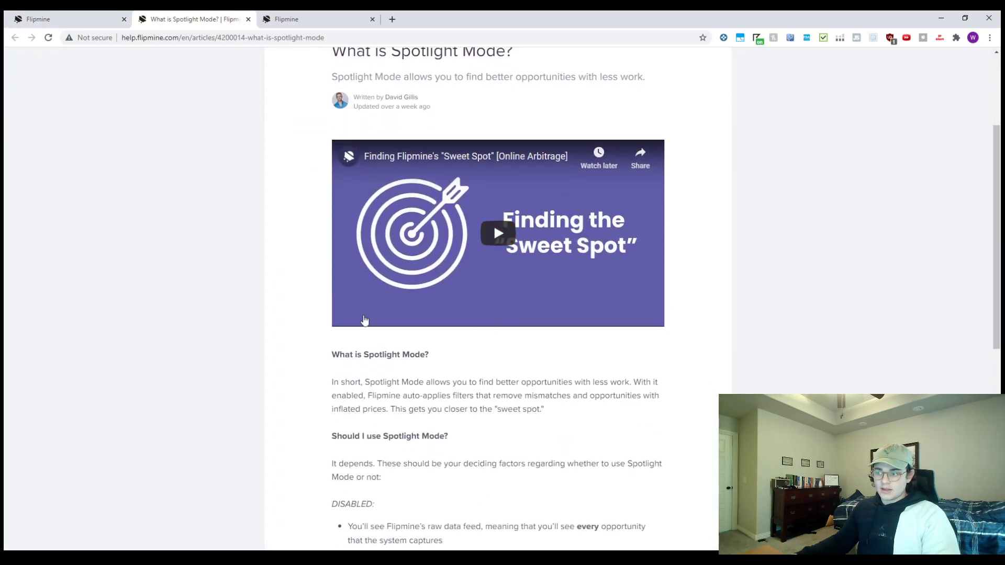
{"action": "scroll", "coordinate": [382, 341], "scroll_direction": "down", "scroll_amount": 2}
{"action": "scroll", "coordinate": [335, 388], "scroll_direction": "down", "scroll_amount": 3}
{"action": "scroll", "coordinate": [359, 382], "scroll_direction": "up", "scroll_amount": 3}
{"action": "left_click", "coordinate": [58, 15]}
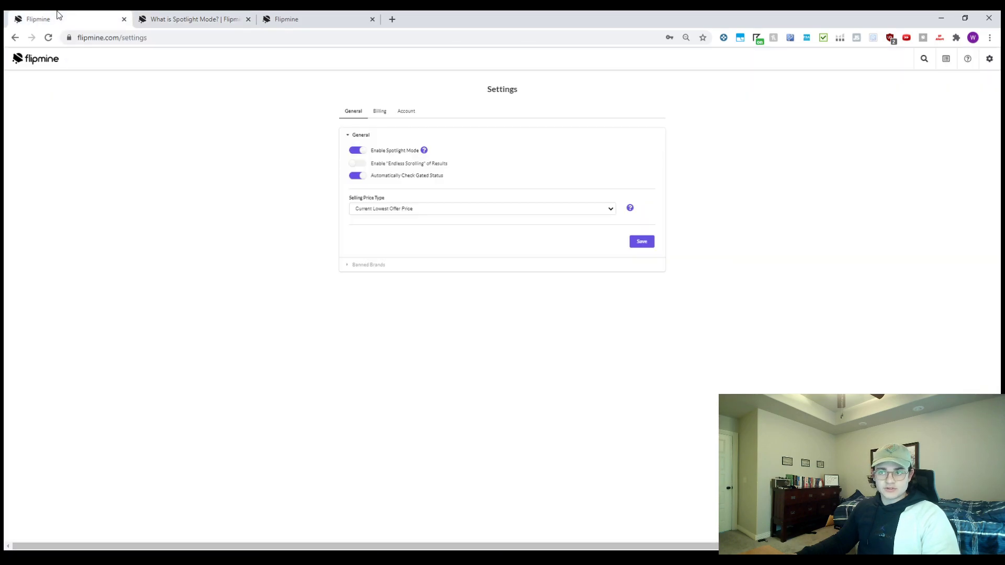
Turn Spotlight Mode off, keep pricing at Current Lowest Offer Price, and save the settings
{"action": "left_click", "coordinate": [358, 151]}
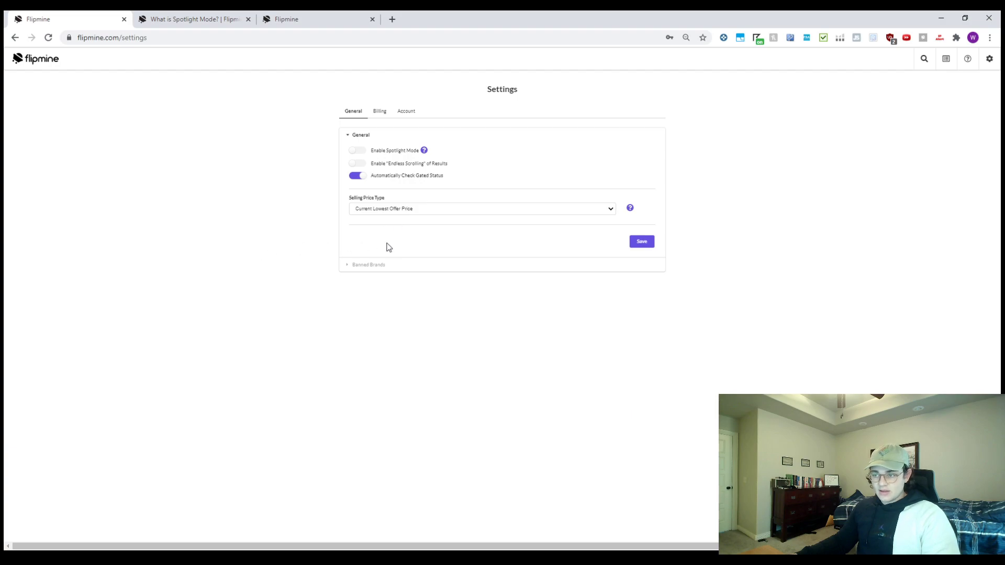
{"action": "key", "text": "Tab"}
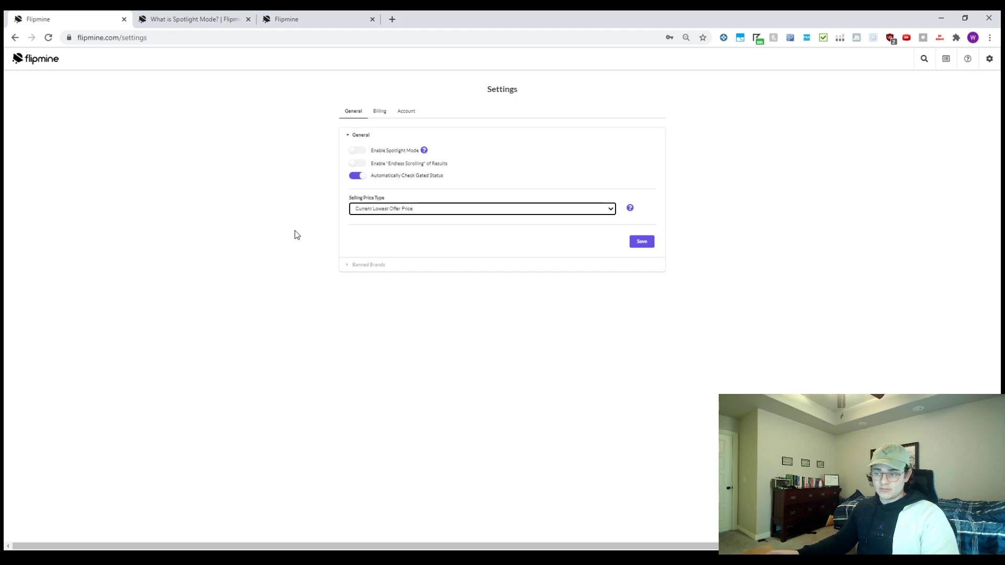
{"action": "left_click", "coordinate": [403, 218]}
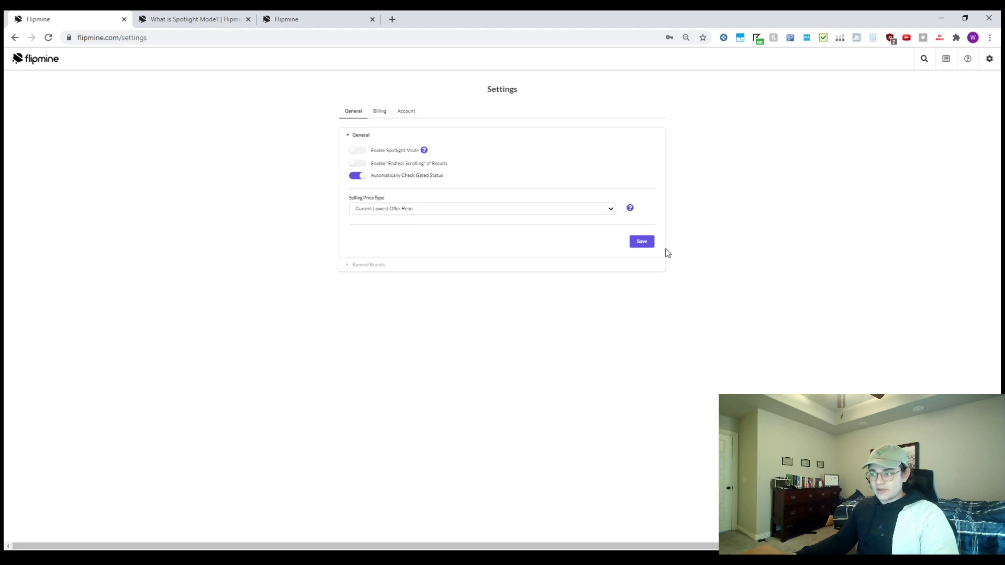
{"action": "left_click", "coordinate": [649, 245]}
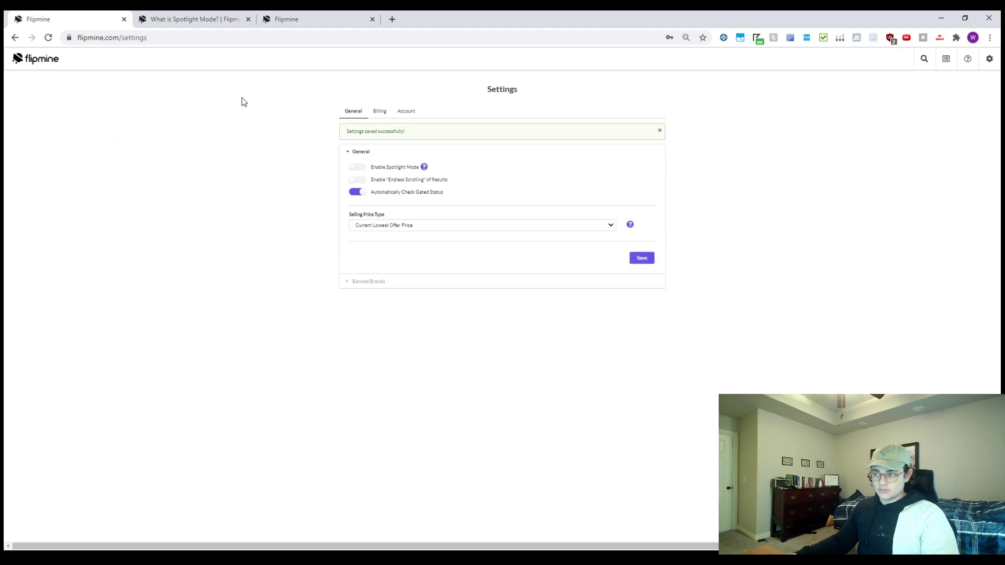
Load the all books 2 saved search on the dashboard and remove the gated opportunity
{"action": "left_click", "coordinate": [52, 59]}
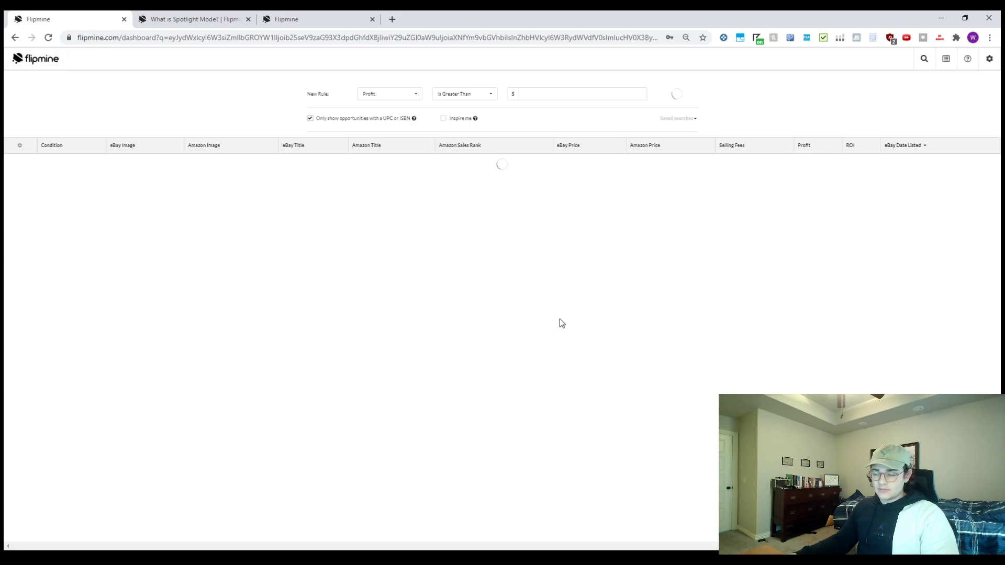
{"action": "left_click", "coordinate": [674, 119]}
{"action": "left_click", "coordinate": [667, 141]}
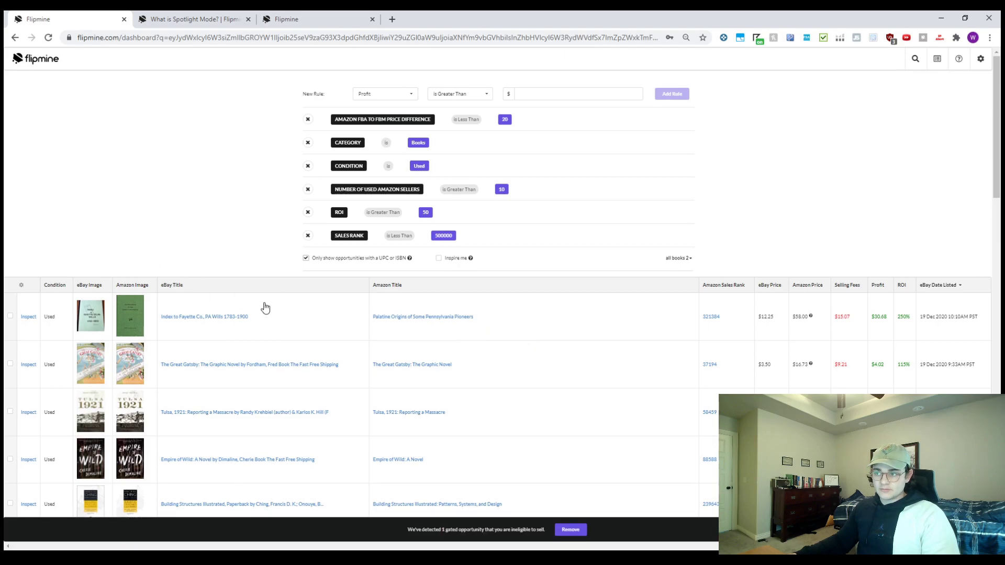
{"action": "left_click", "coordinate": [577, 532]}
Check the Fayette wills index eBay listing and the Palatine Origins Amazon page
{"action": "scroll", "coordinate": [414, 406], "scroll_direction": "down", "scroll_amount": 1}
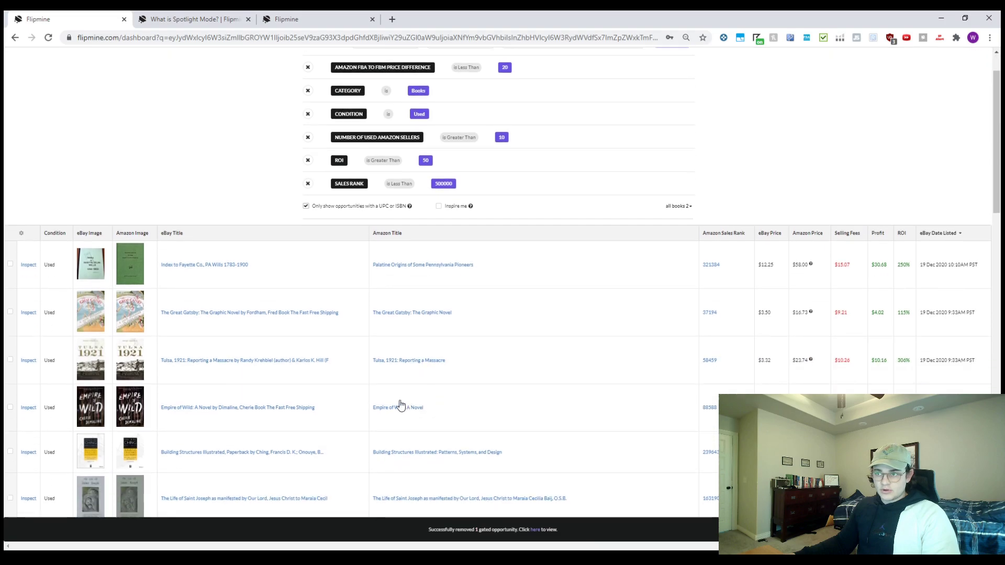
{"action": "left_click", "coordinate": [210, 266], "text": "ctrl"}
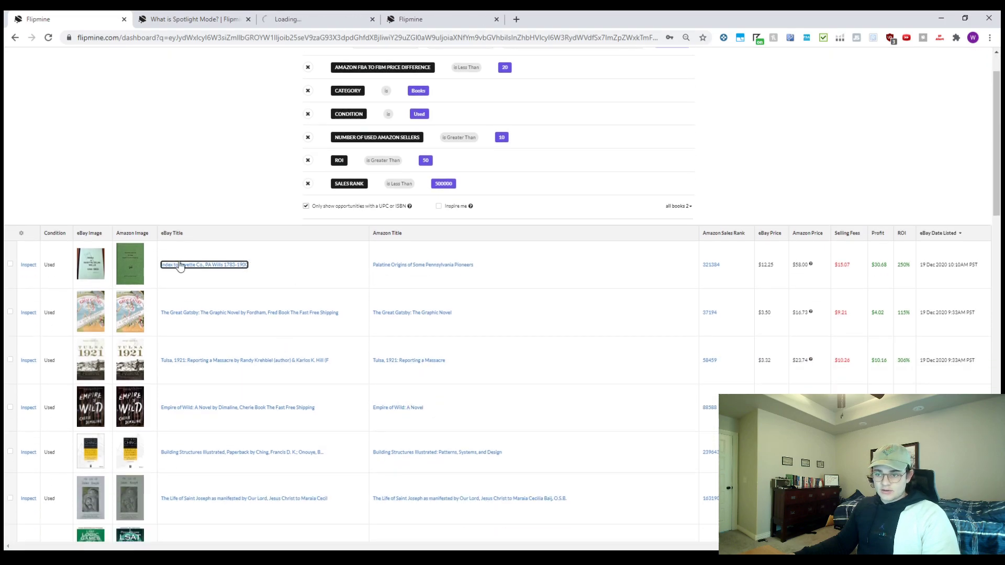
{"action": "left_click", "coordinate": [124, 268]}
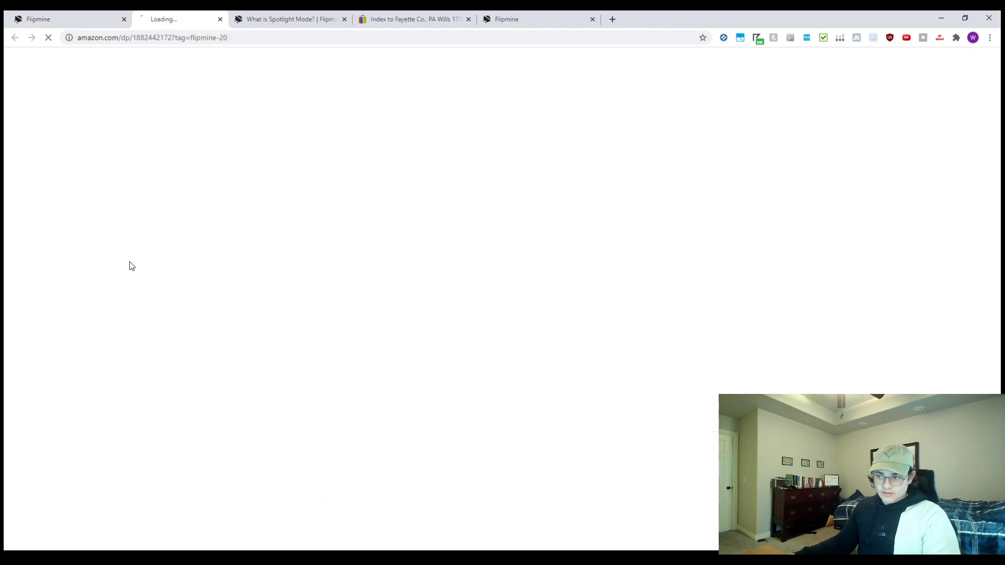
{"action": "key", "text": "ctrl+shift+Tab"}
{"action": "left_click", "coordinate": [97, 273]}
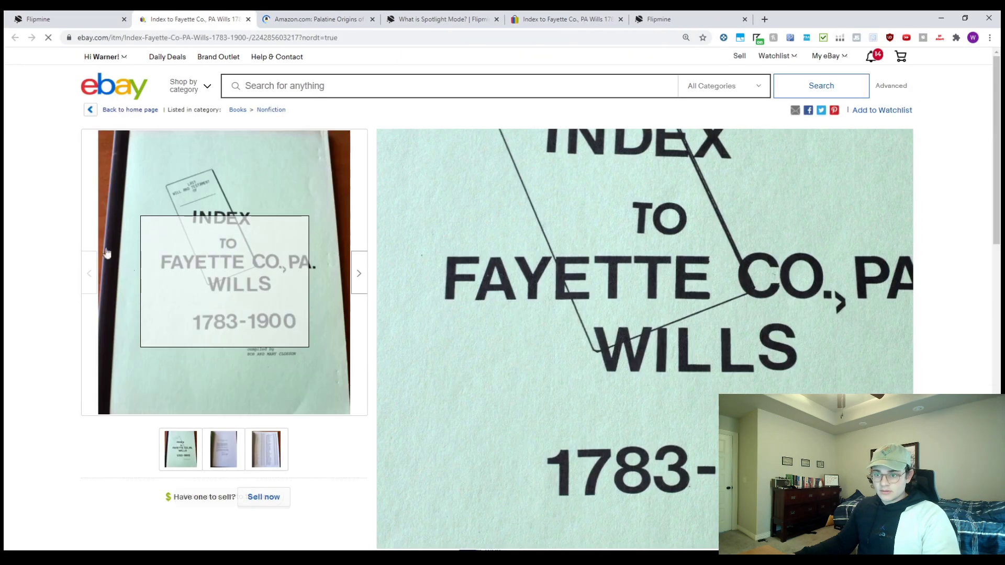
{"action": "left_click", "coordinate": [109, 16]}
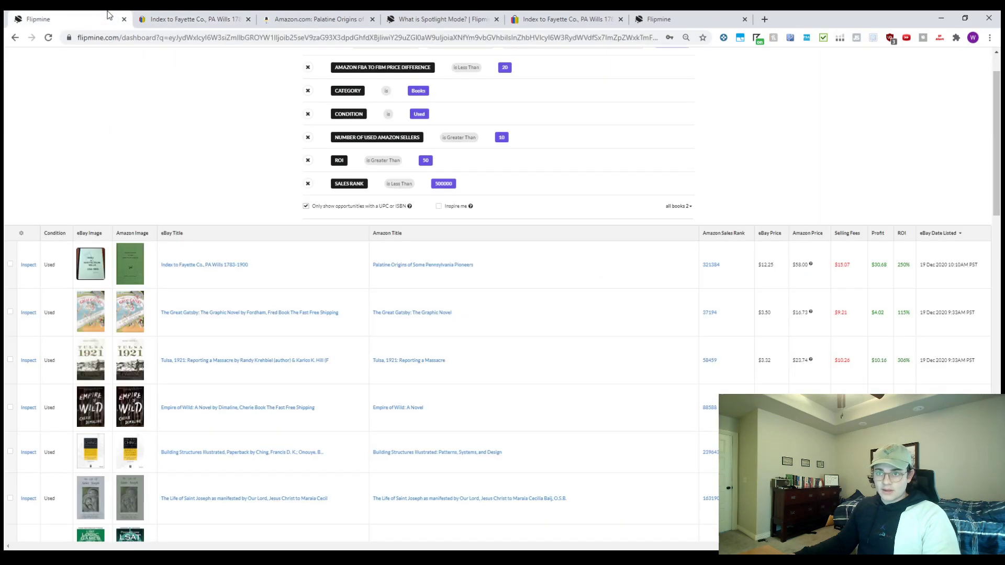
{"action": "scroll", "coordinate": [262, 367], "scroll_direction": "down", "scroll_amount": 2}
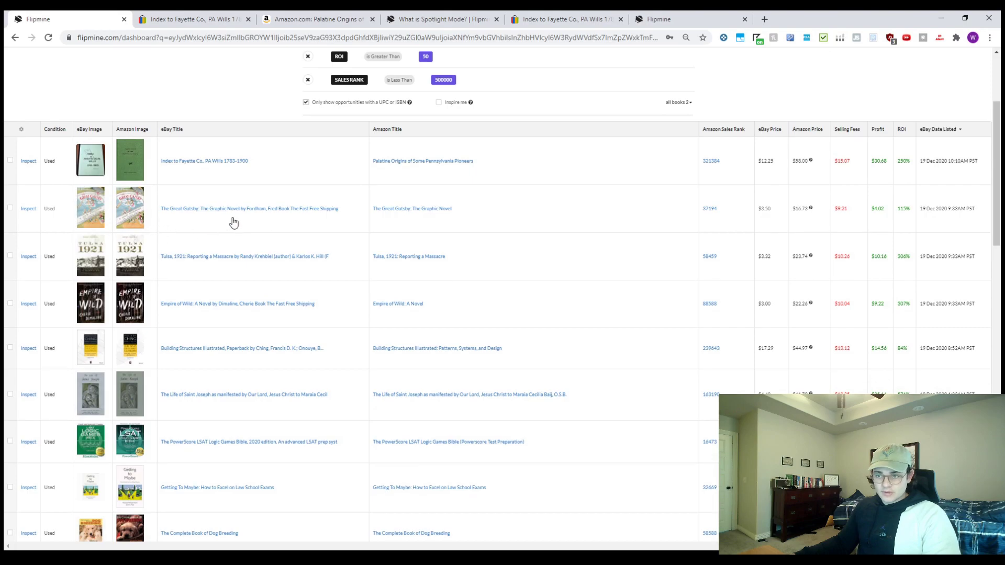
Open and compare The Great Gatsby's eBay listing and Amazon page
{"action": "left_click", "coordinate": [379, 209], "text": "ctrl"}
{"action": "left_click", "coordinate": [286, 209], "text": "ctrl"}
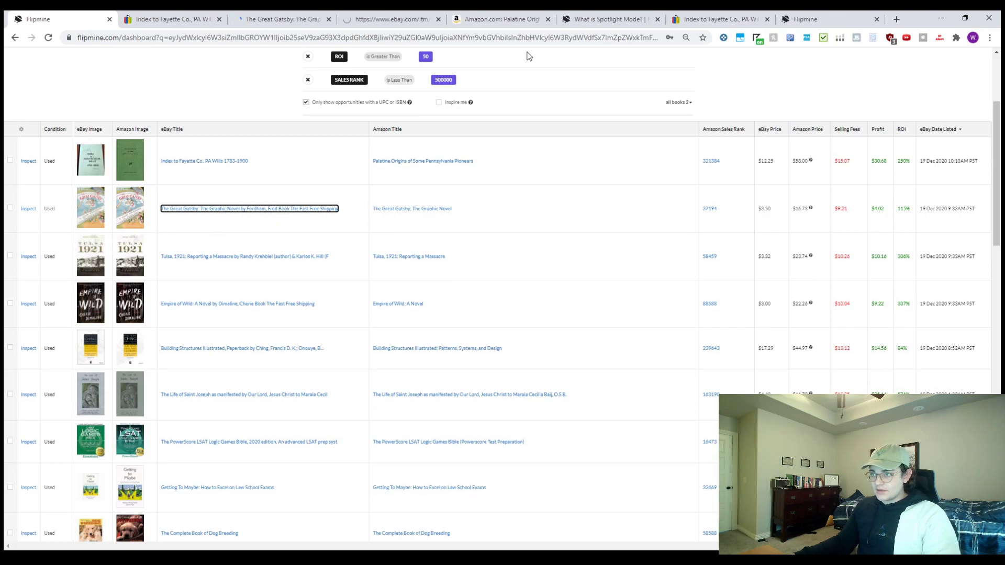
{"action": "left_click", "coordinate": [251, 15]}
{"action": "left_click", "coordinate": [251, 16]}
{"action": "left_click", "coordinate": [376, 19]}
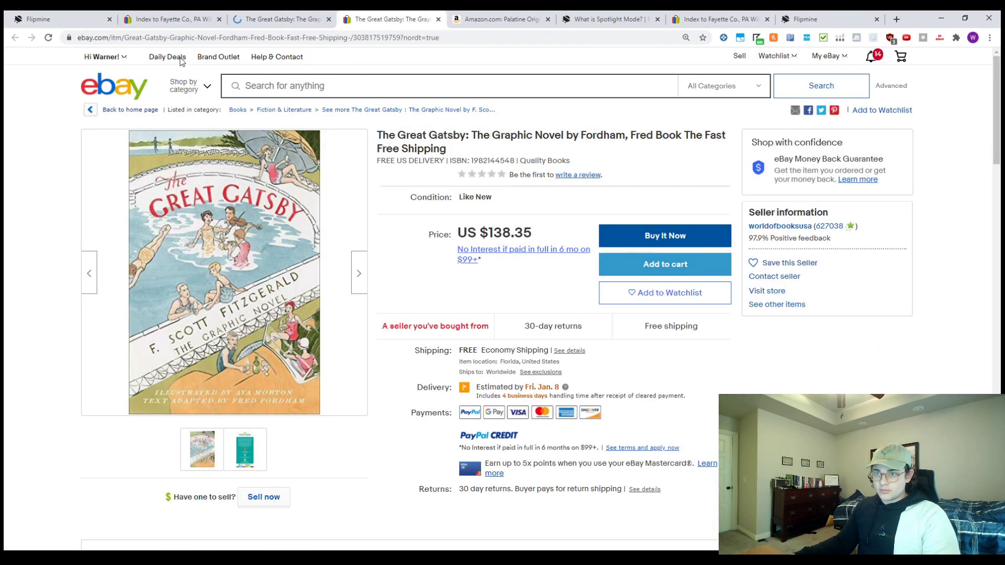
{"action": "left_click", "coordinate": [180, 17]}
{"action": "left_click", "coordinate": [63, 19]}
Open and compare the Tulsa 1921 eBay listing and Amazon page
{"action": "scroll", "coordinate": [251, 288], "scroll_direction": "down", "scroll_amount": 1}
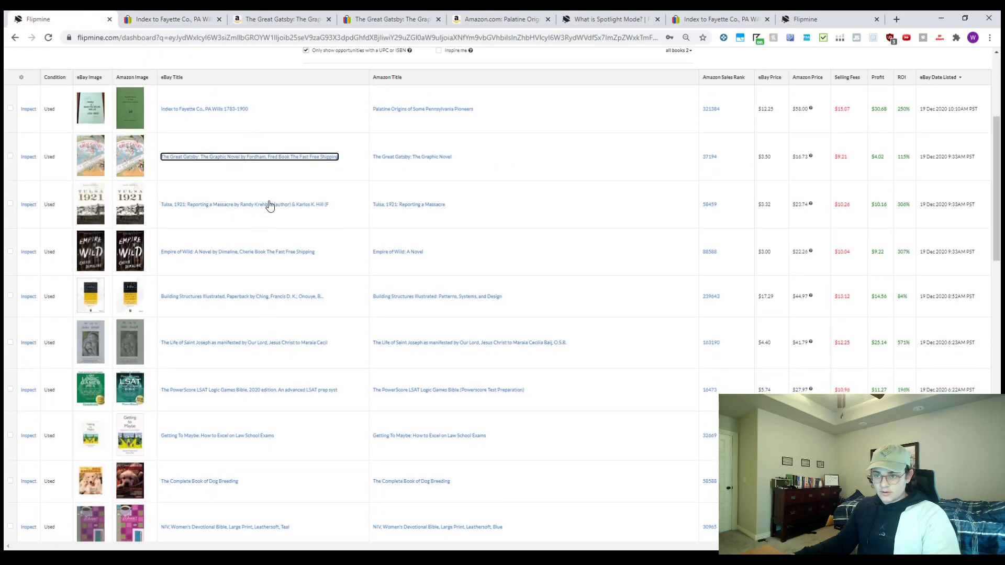
{"action": "scroll", "coordinate": [412, 207], "scroll_direction": "up", "scroll_amount": 1}
{"action": "left_click", "coordinate": [299, 214], "text": "ctrl"}
{"action": "left_click", "coordinate": [382, 214], "text": "ctrl"}
{"action": "left_click", "coordinate": [406, 18]}
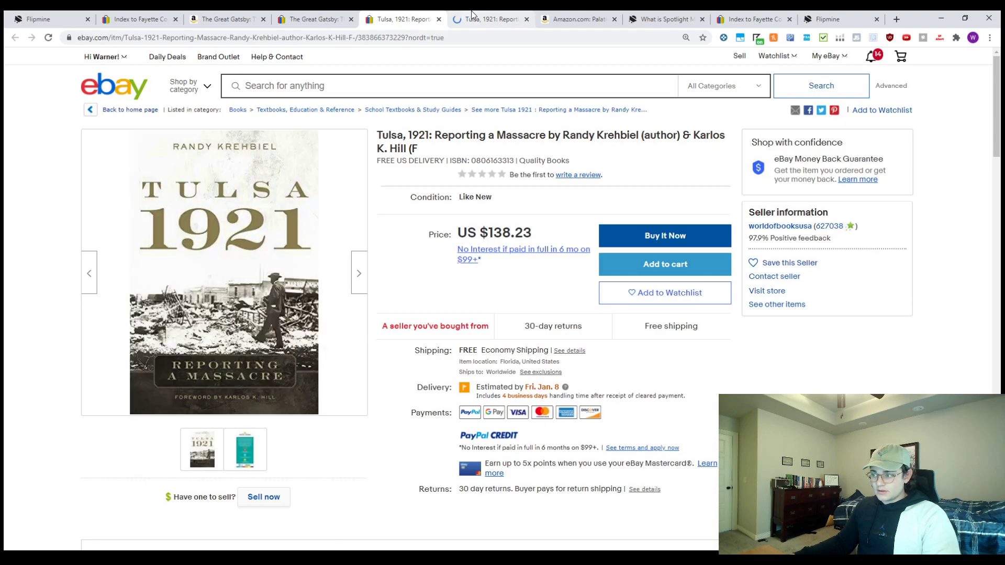
{"action": "left_click", "coordinate": [490, 19]}
{"action": "left_click", "coordinate": [138, 19]}
{"action": "left_click", "coordinate": [52, 19]}
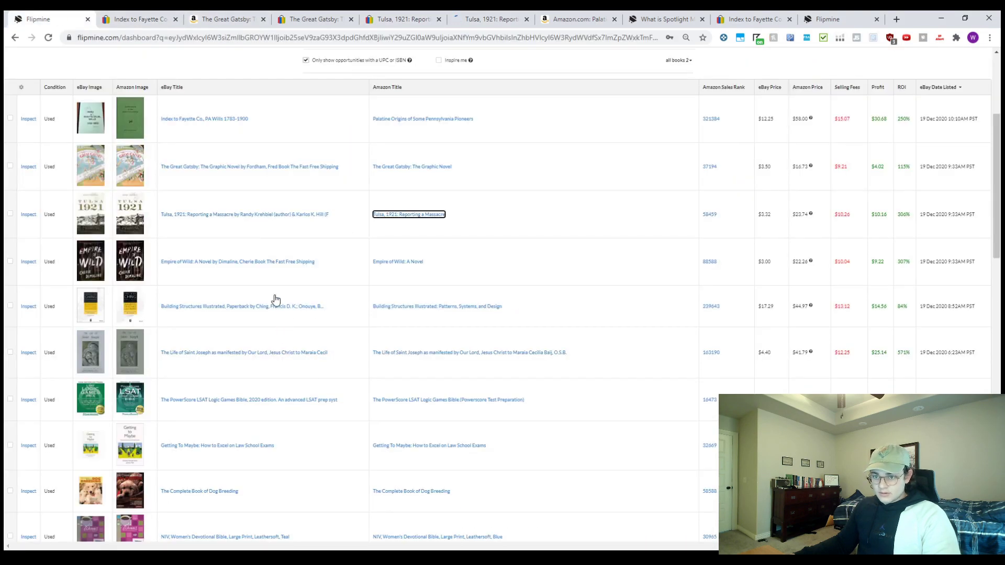
Open Building Structures Illustrated's eBay listing ($17.29) and its Amazon page
{"action": "middle_click", "coordinate": [384, 256]}
{"action": "scroll", "coordinate": [393, 335], "scroll_direction": "down", "scroll_amount": 1}
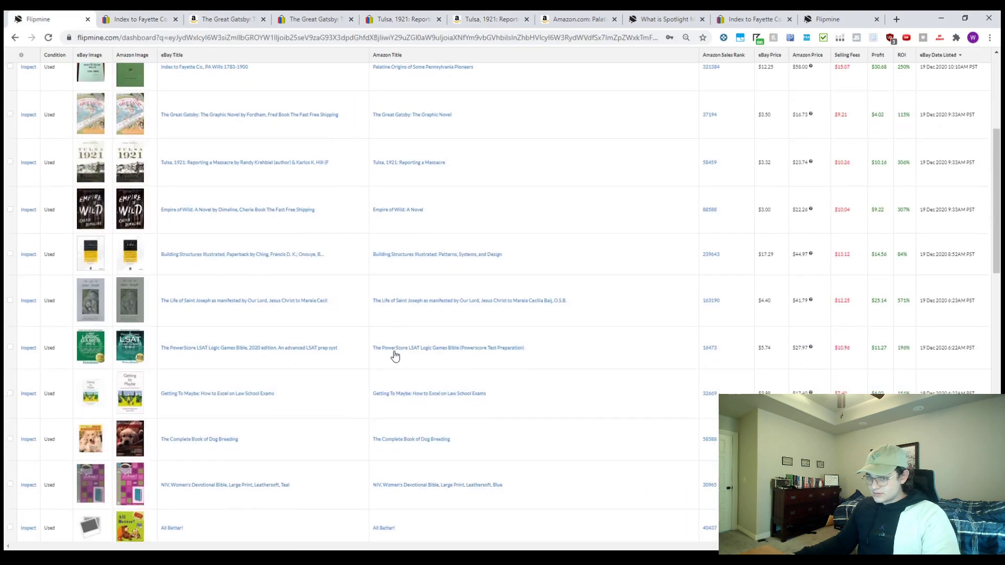
{"action": "middle_click", "coordinate": [400, 255]}
{"action": "middle_click", "coordinate": [286, 254]}
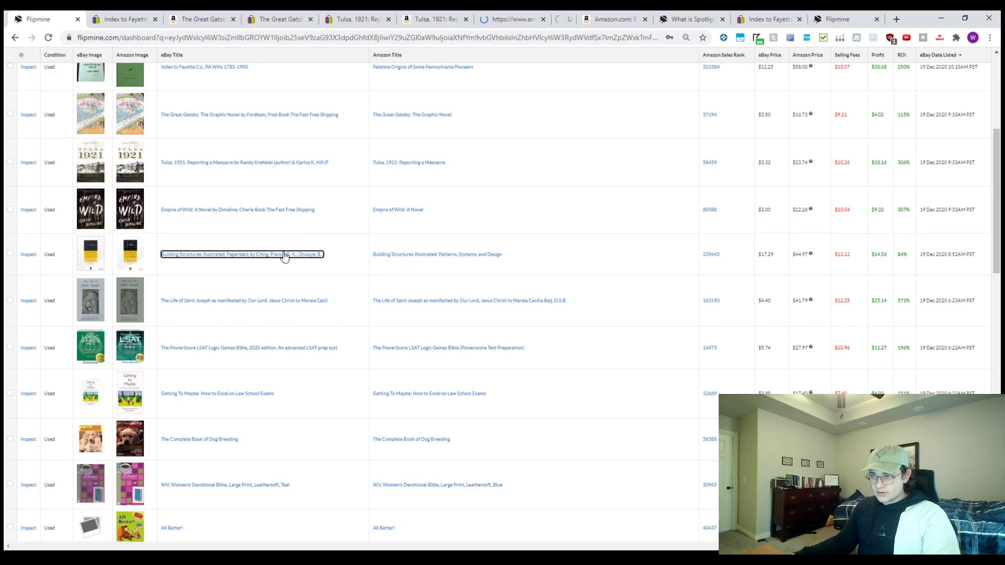
{"action": "left_click", "coordinate": [555, 19]}
{"action": "left_click_drag", "start_coordinate": [474, 267], "coordinate": [539, 270]}
{"action": "left_click", "coordinate": [507, 238]}
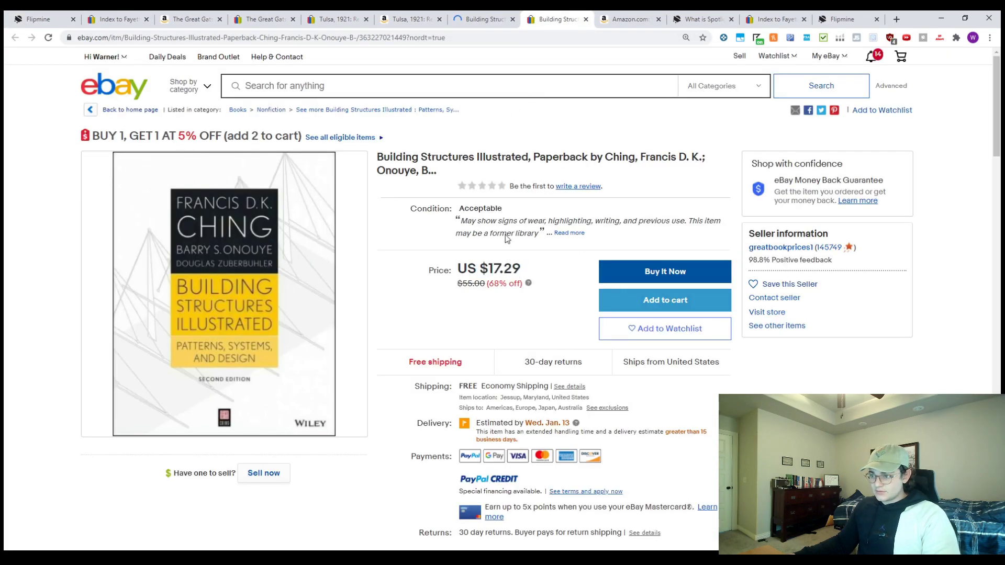
{"action": "left_click", "coordinate": [480, 19]}
Scroll Building Structures Illustrated's Amazon page through the Keepa chart and buying options
{"action": "scroll", "coordinate": [491, 309], "scroll_direction": "down", "scroll_amount": 10}
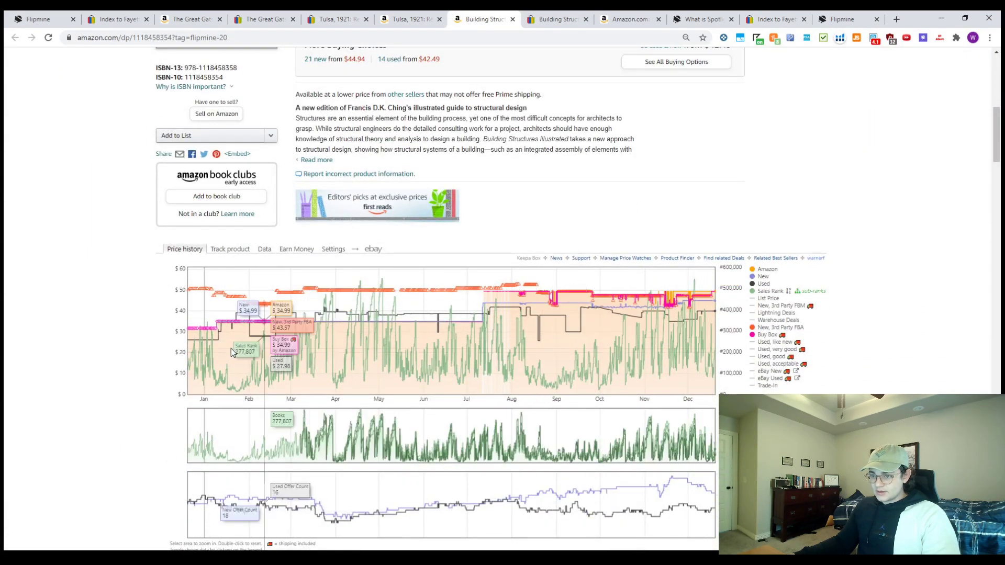
{"action": "scroll", "coordinate": [222, 398], "scroll_direction": "up", "scroll_amount": 1}
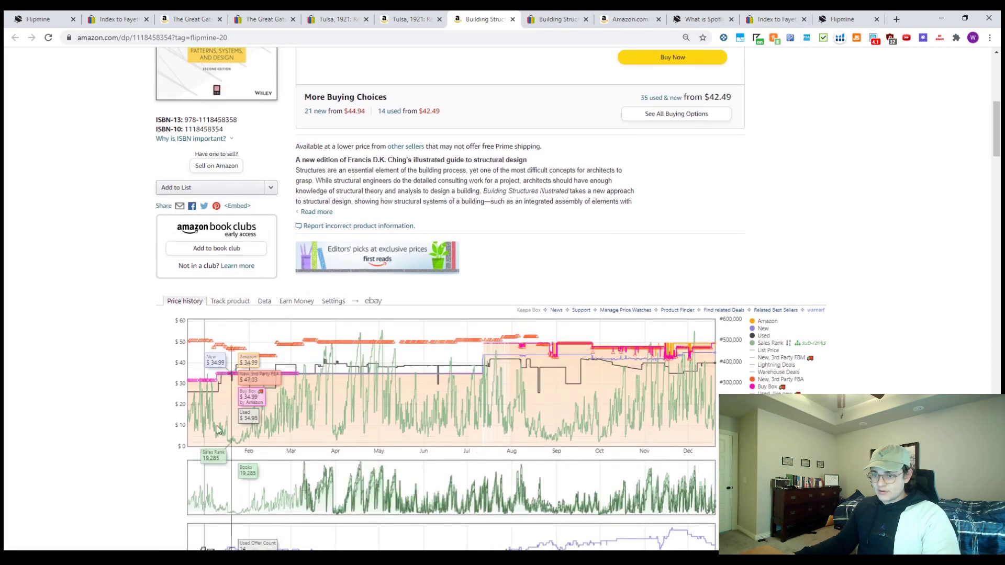
{"action": "scroll", "coordinate": [221, 414], "scroll_direction": "up", "scroll_amount": 8}
{"action": "scroll", "coordinate": [720, 234], "scroll_direction": "down", "scroll_amount": 3}
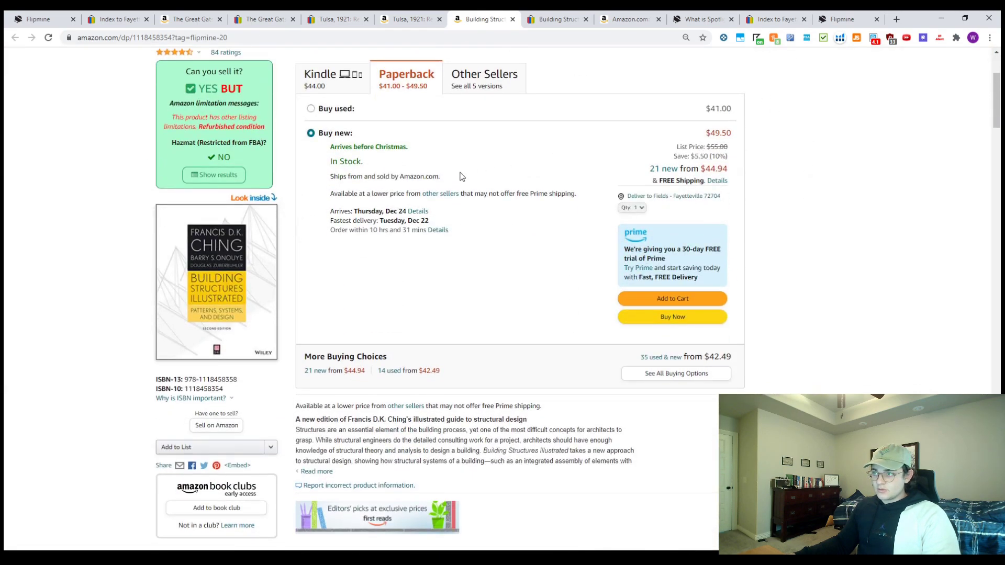
{"action": "scroll", "coordinate": [463, 220], "scroll_direction": "down", "scroll_amount": 2}
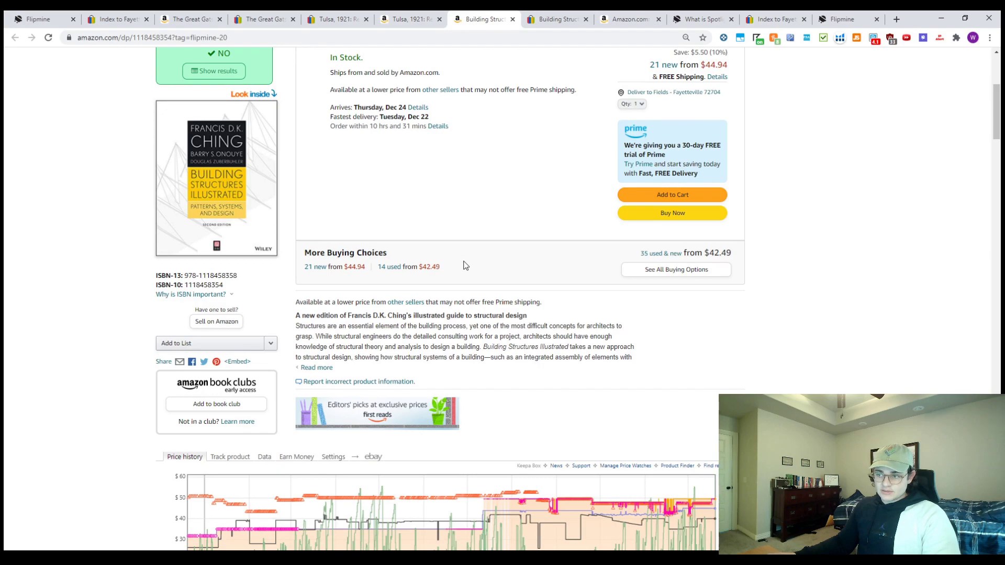
{"action": "scroll", "coordinate": [472, 265], "scroll_direction": "down", "scroll_amount": 2}
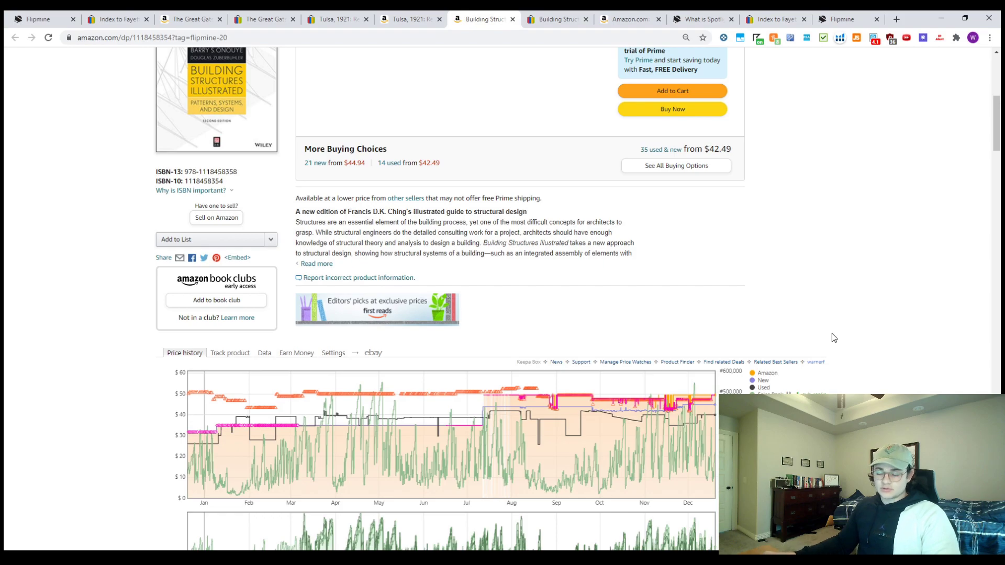
{"action": "scroll", "coordinate": [834, 337], "scroll_direction": "up", "scroll_amount": 5}
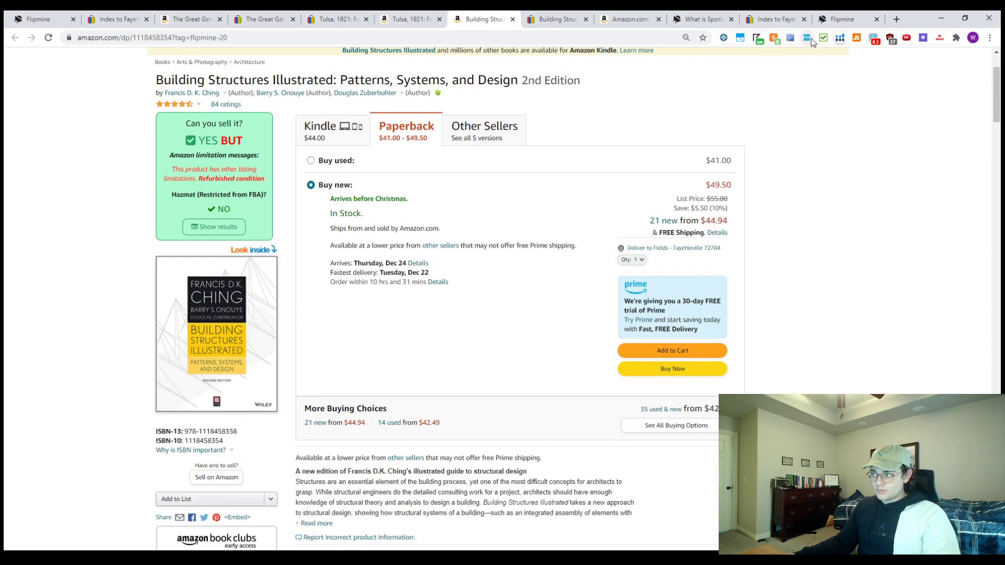
{"action": "scroll", "coordinate": [667, 268], "scroll_direction": "down", "scroll_amount": 4}
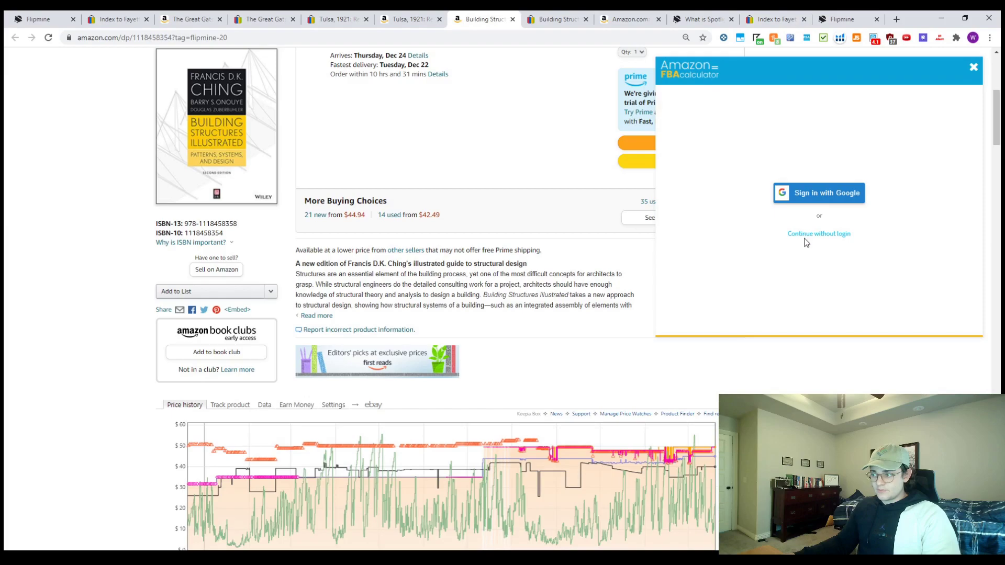
Continue into the FBA calculator without signing in
{"action": "double_click", "coordinate": [809, 234]}
{"action": "left_click_drag", "start_coordinate": [809, 234], "coordinate": [760, 132]}
{"action": "left_click", "coordinate": [734, 119]}
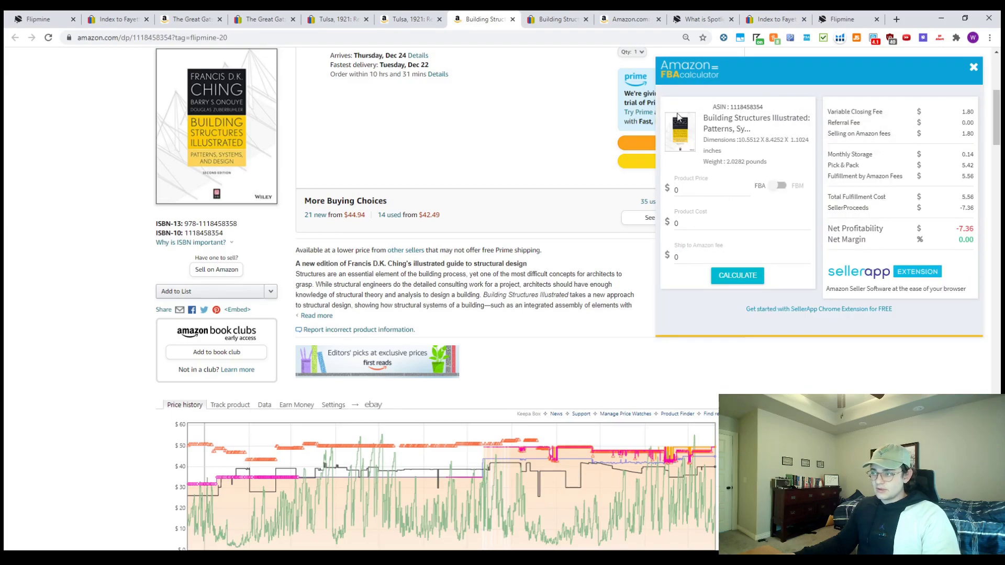
{"action": "scroll", "coordinate": [564, 335], "scroll_direction": "down", "scroll_amount": 2}
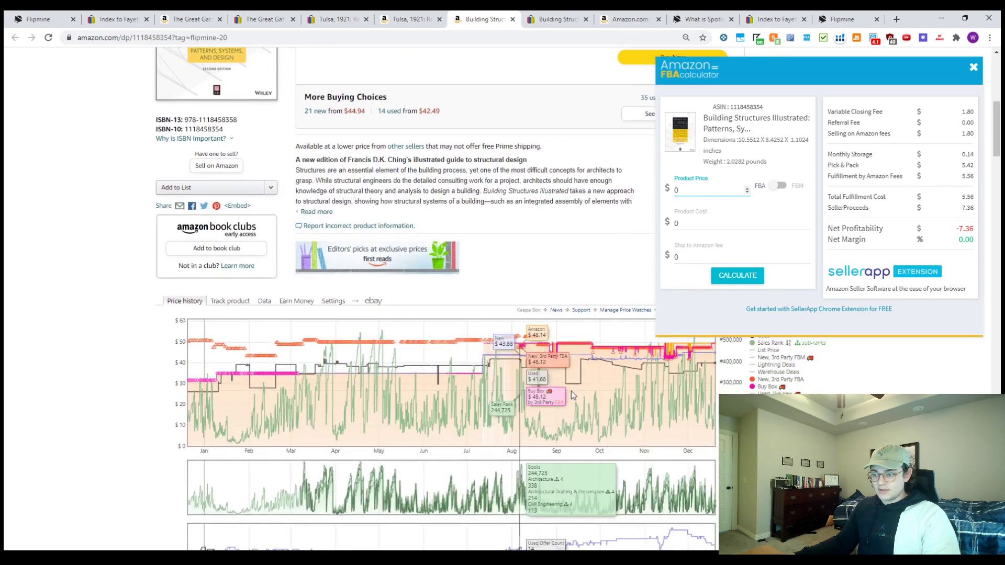
Calculate FBM profit with a $40 price, $18 cost and $4 fulfillment cost
{"action": "left_click", "coordinate": [786, 189]}
{"action": "key", "text": "BackSpace"}
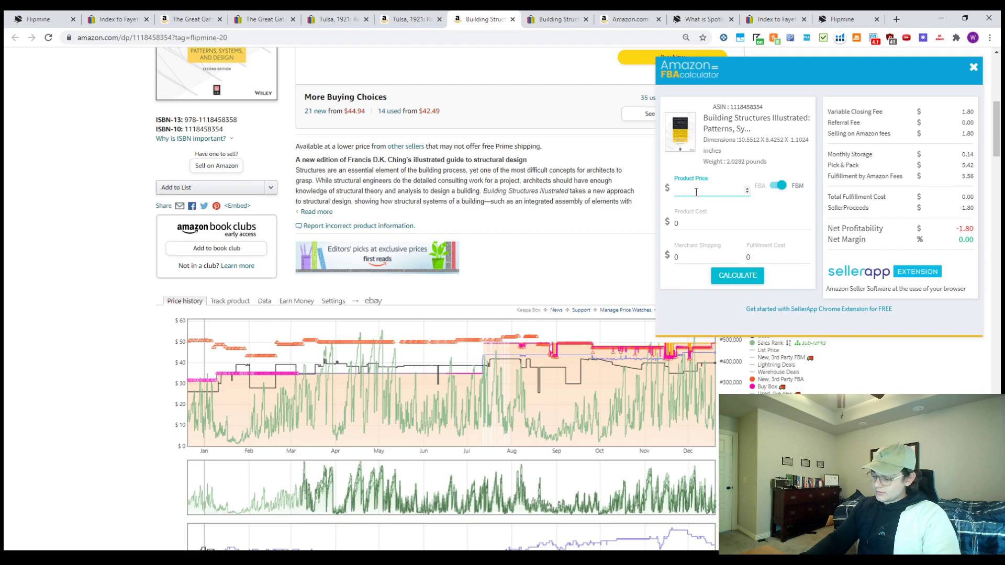
{"action": "left_click", "coordinate": [735, 276]}
{"action": "left_click", "coordinate": [711, 224]}
{"action": "key", "text": "BackSpace"}
{"action": "type", "text": "18"}
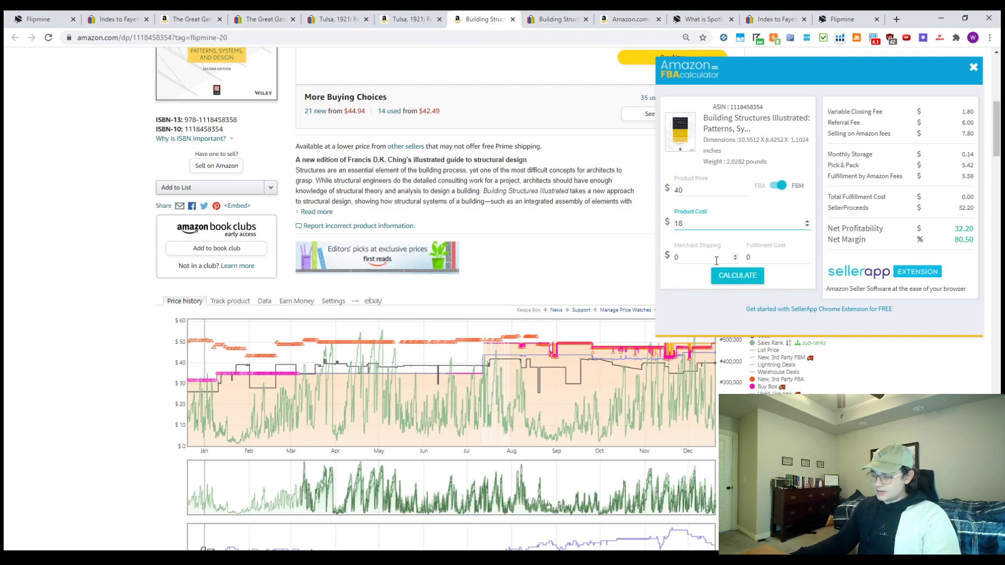
{"action": "left_click", "coordinate": [727, 286]}
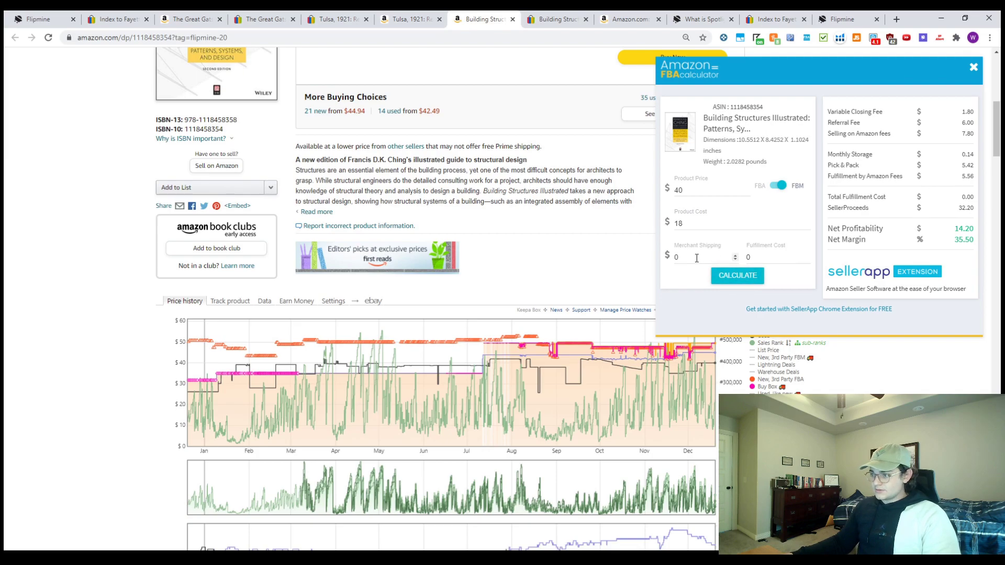
{"action": "key", "text": "BackSpace"}
{"action": "type", "text": "4"}
{"action": "left_click", "coordinate": [730, 277]}
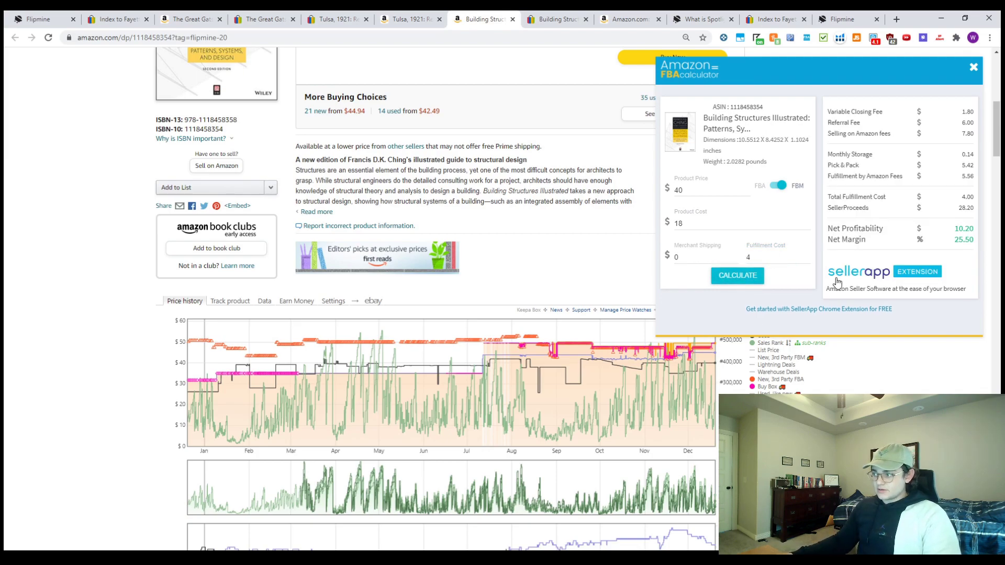
{"action": "left_click_drag", "start_coordinate": [955, 233], "coordinate": [983, 245]}
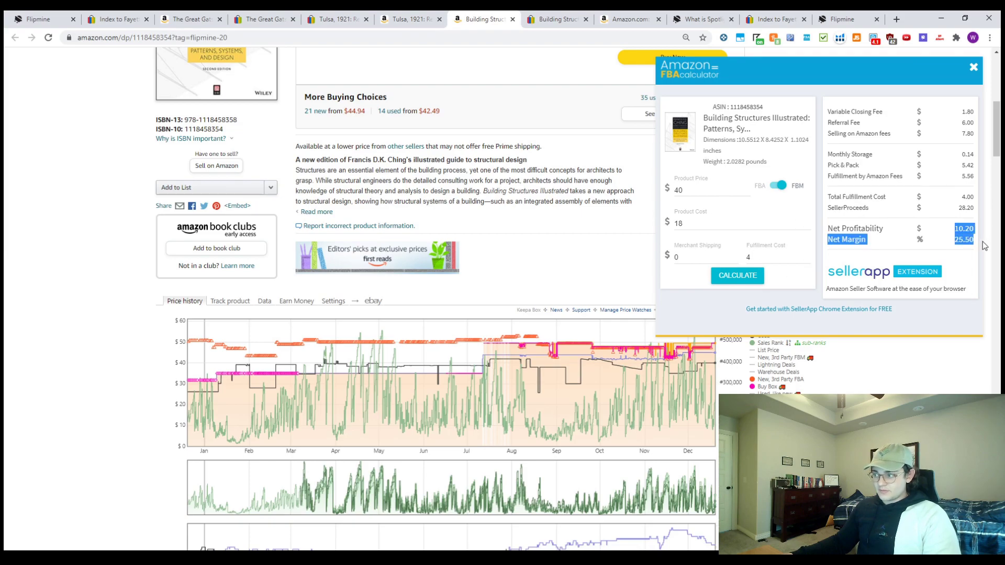
Switch to FBA and recalculate at a $45 price, giving $12.89 net profit
{"action": "key", "text": "alt+Tab"}
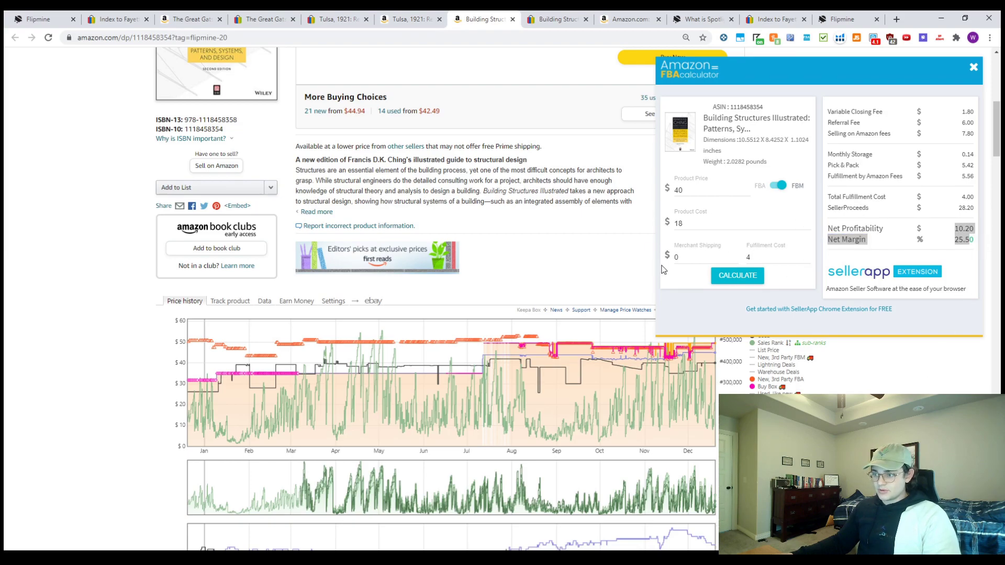
{"action": "left_click", "coordinate": [778, 185]}
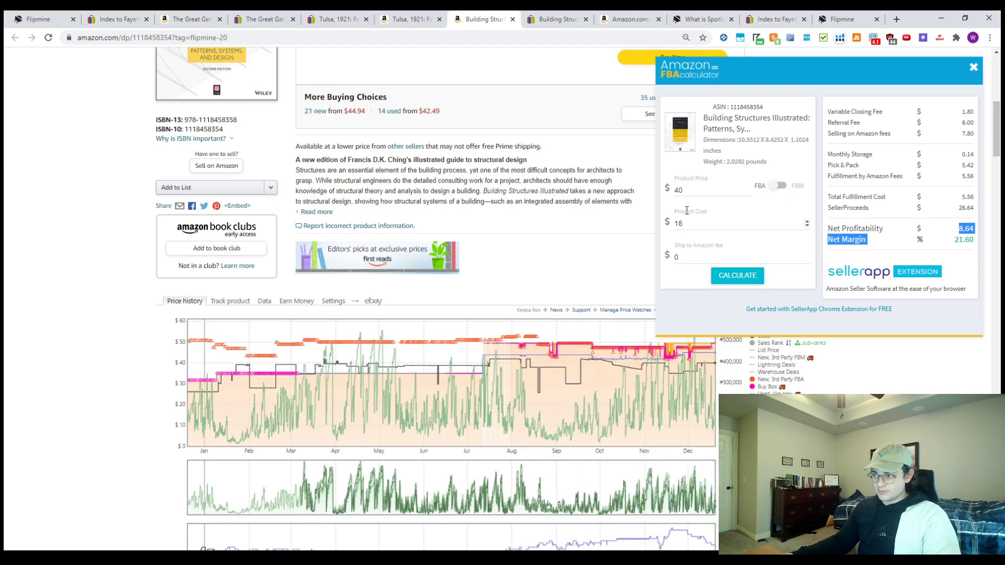
{"action": "left_click", "coordinate": [691, 187]}
{"action": "key", "text": "BackSpace"}
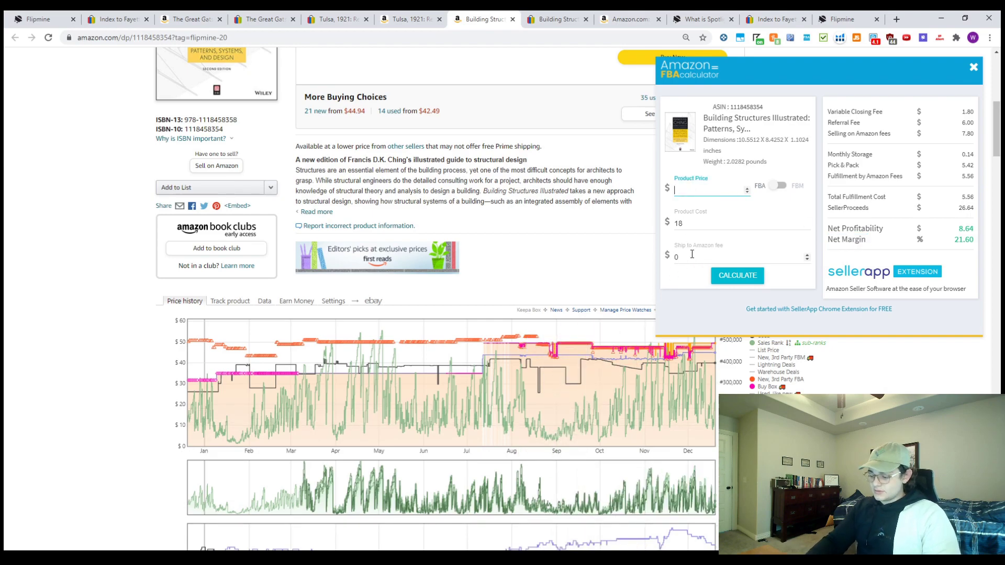
{"action": "left_click", "coordinate": [739, 275]}
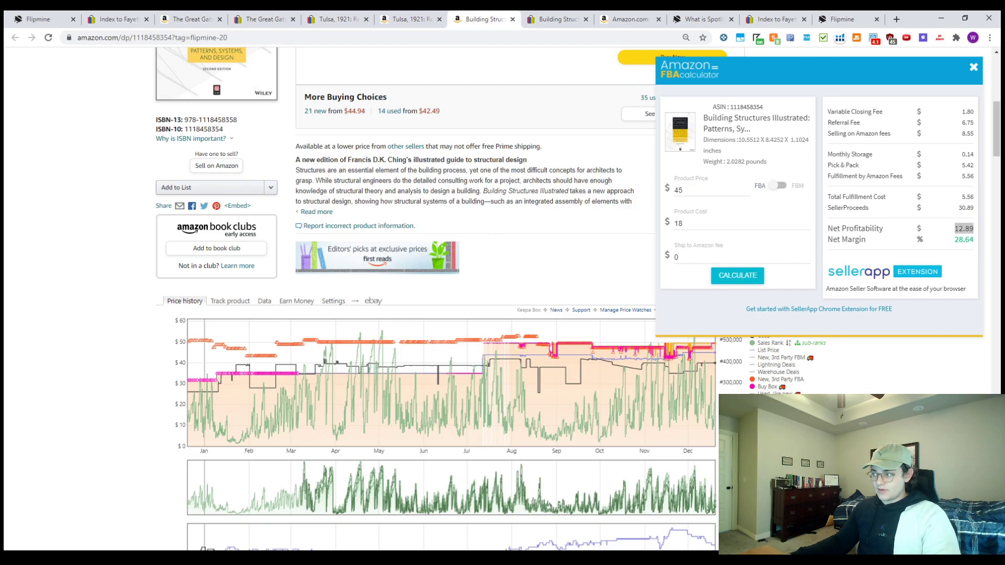
Read the Building Structures Illustrated listing's full condition notes and description, then return to Flipmine
{"action": "scroll", "coordinate": [590, 224], "scroll_direction": "up", "scroll_amount": 2}
{"action": "left_click", "coordinate": [557, 19]}
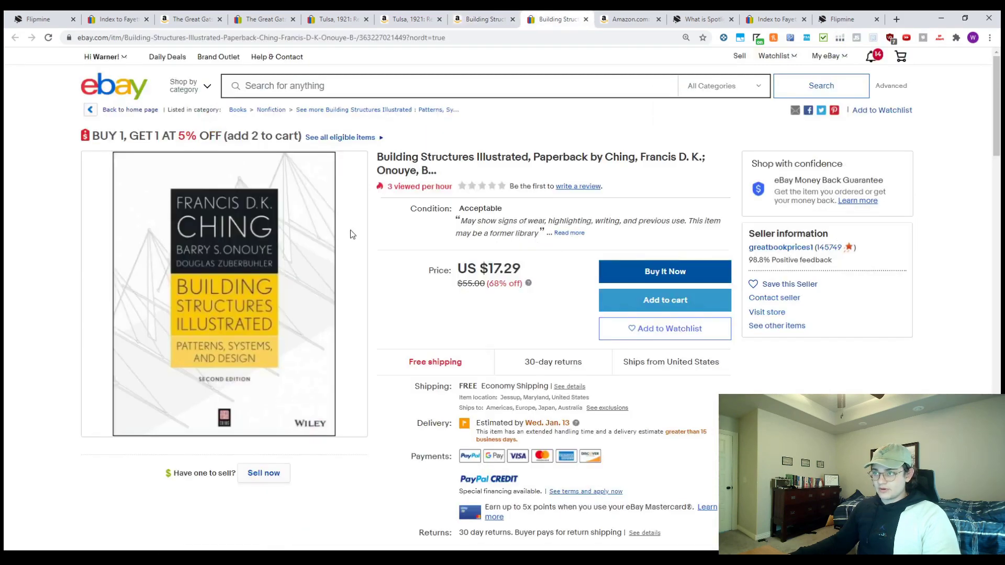
{"action": "left_click", "coordinate": [564, 235]}
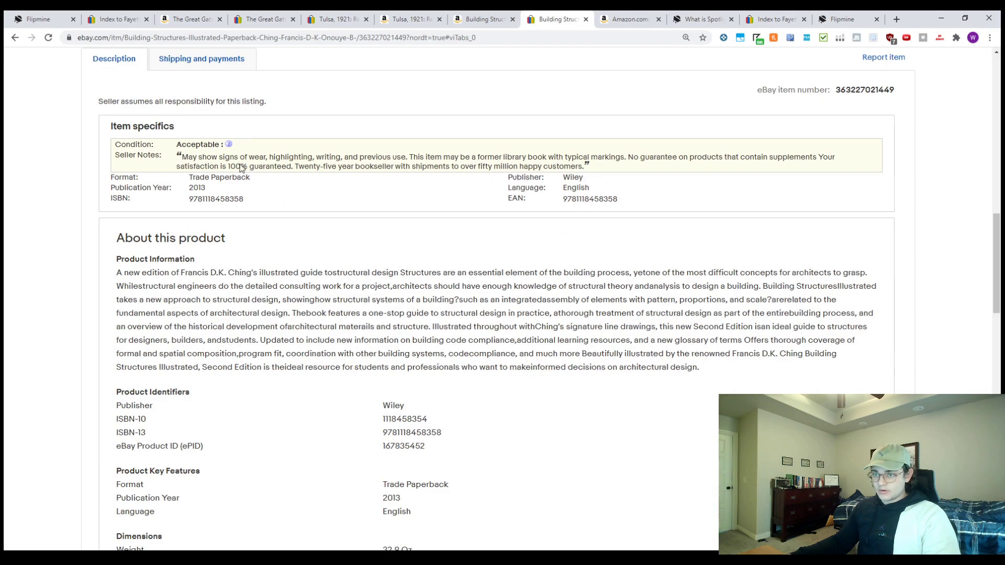
{"action": "scroll", "coordinate": [526, 165], "scroll_direction": "down", "scroll_amount": 10}
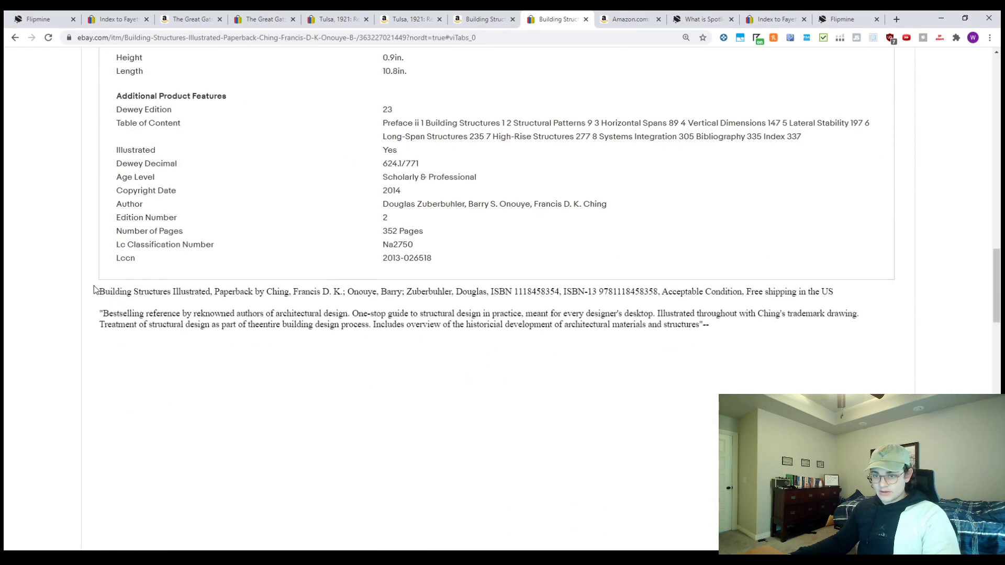
{"action": "left_click_drag", "start_coordinate": [715, 335], "coordinate": [354, 303]}
{"action": "left_click", "coordinate": [401, 439]}
{"action": "scroll", "coordinate": [434, 447], "scroll_direction": "up", "scroll_amount": 20}
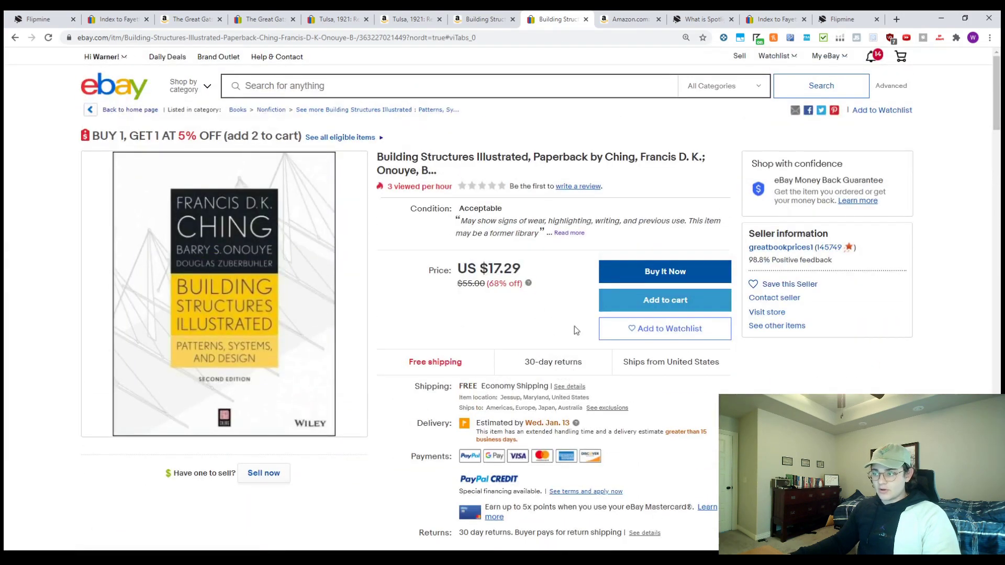
{"action": "left_click", "coordinate": [54, 14]}
Open The Life of Saint Joseph's eBay listing and Amazon page in new tabs
{"action": "scroll", "coordinate": [375, 419], "scroll_direction": "down", "scroll_amount": 2}
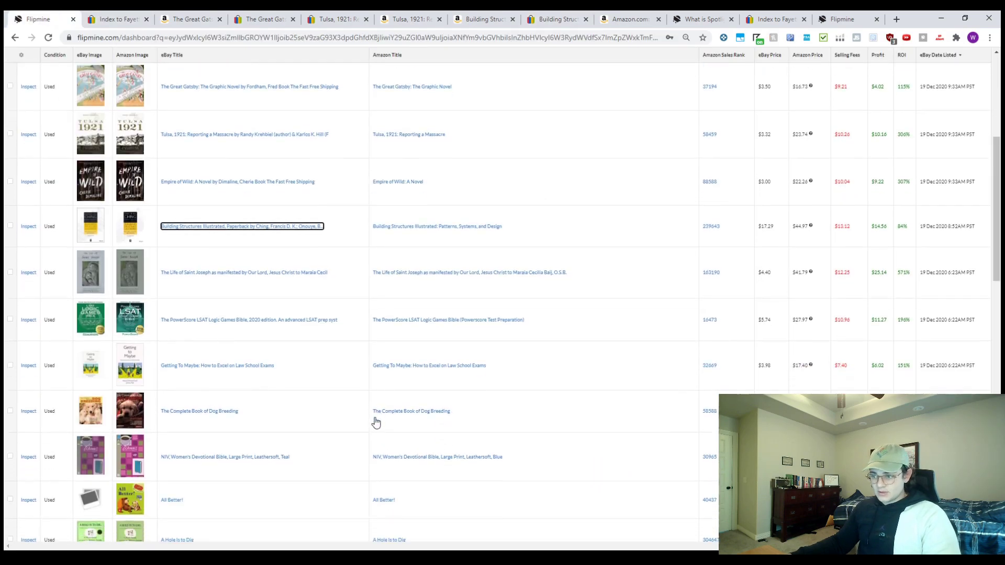
{"action": "left_click", "coordinate": [394, 205], "text": "ctrl"}
{"action": "left_click", "coordinate": [291, 200], "text": "ctrl"}
{"action": "left_click", "coordinate": [542, 19]}
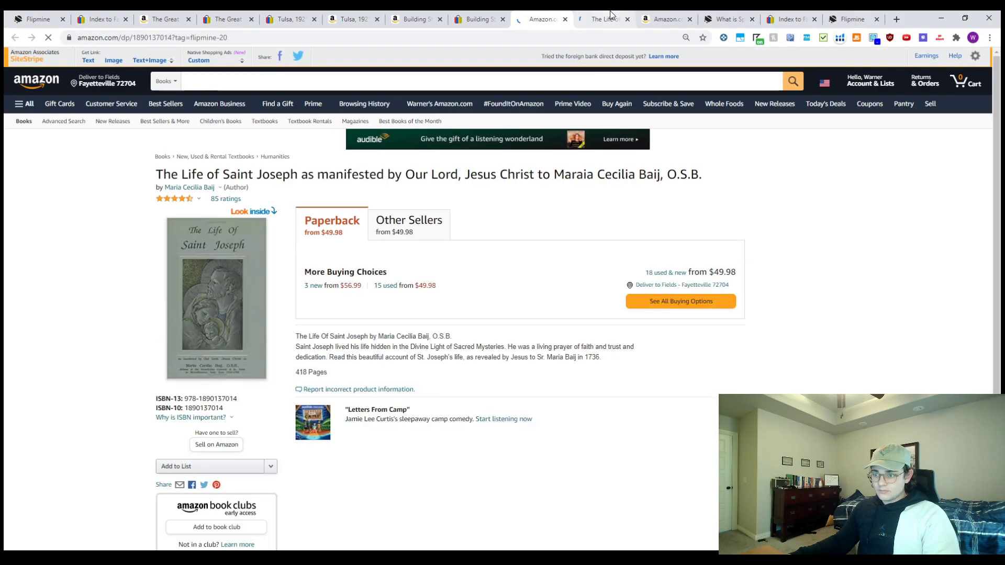
{"action": "scroll", "coordinate": [486, 434], "scroll_direction": "down", "scroll_amount": 5}
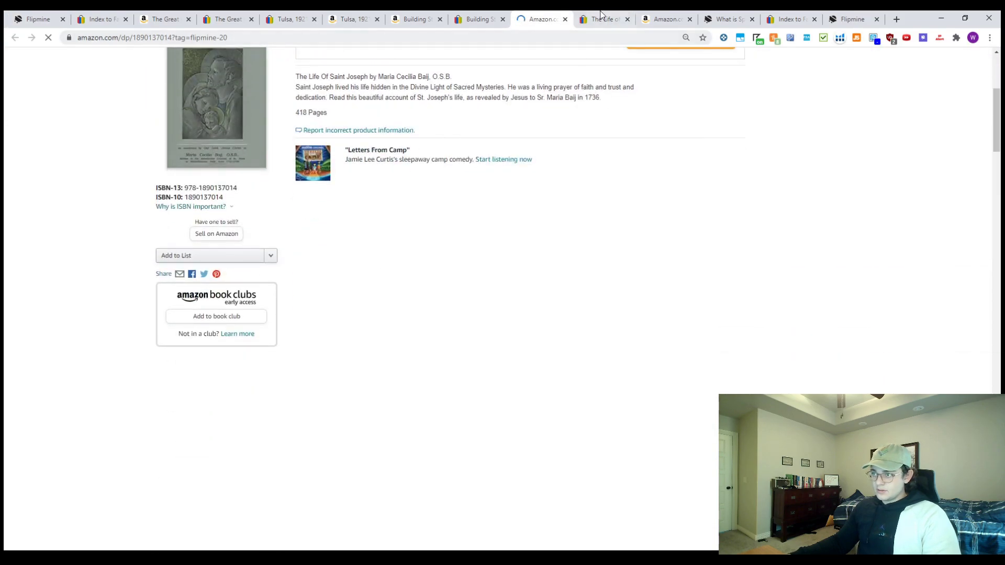
{"action": "key", "text": "ctrl+Tab"}
{"action": "key", "text": "ctrl+shift+Tab"}
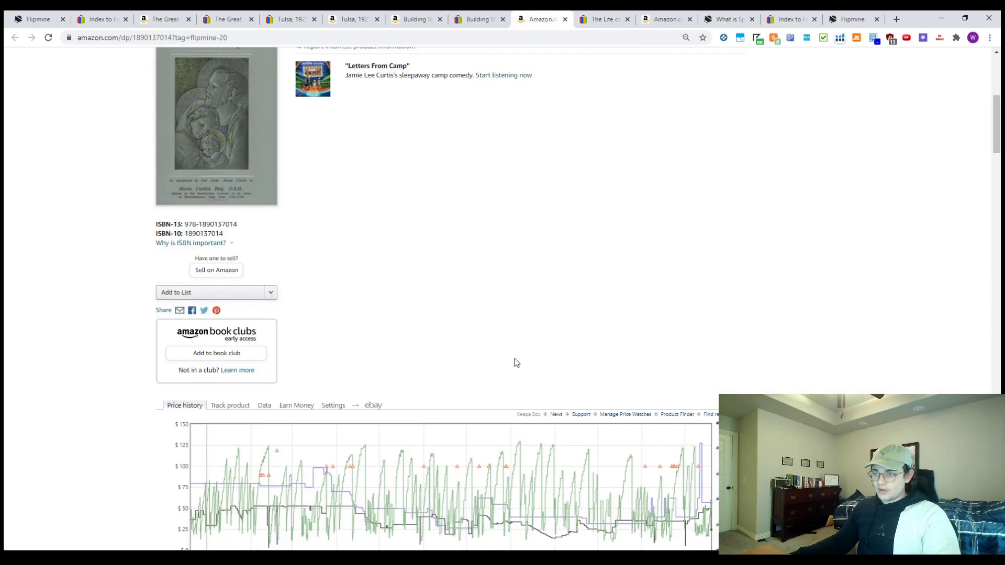
Scroll the Saint Joseph Amazon page to review its Keepa price and sales-rank history
{"action": "scroll", "coordinate": [508, 374], "scroll_direction": "down", "scroll_amount": 4}
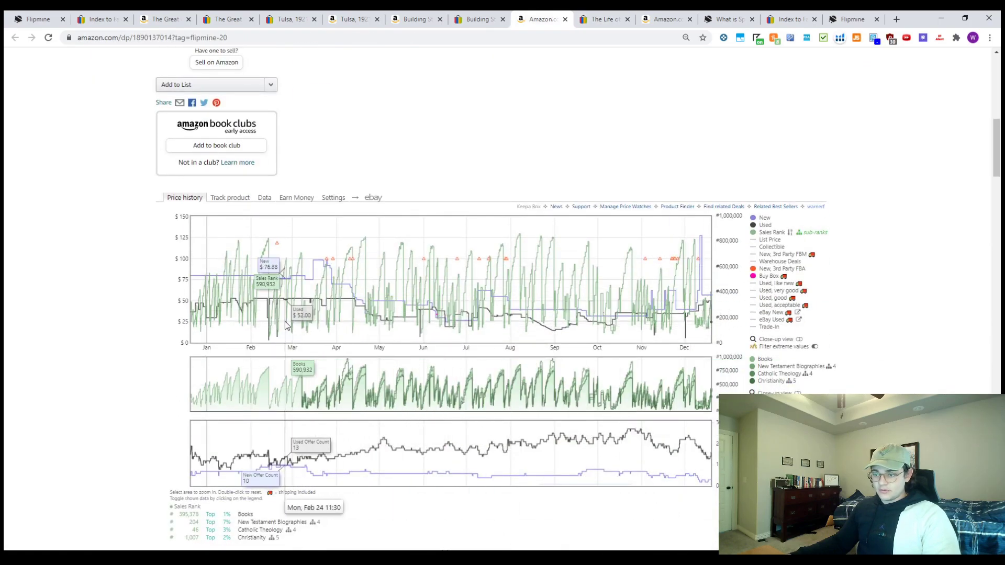
{"action": "scroll", "coordinate": [525, 300], "scroll_direction": "up", "scroll_amount": 7}
{"action": "scroll", "coordinate": [508, 369], "scroll_direction": "down", "scroll_amount": 6}
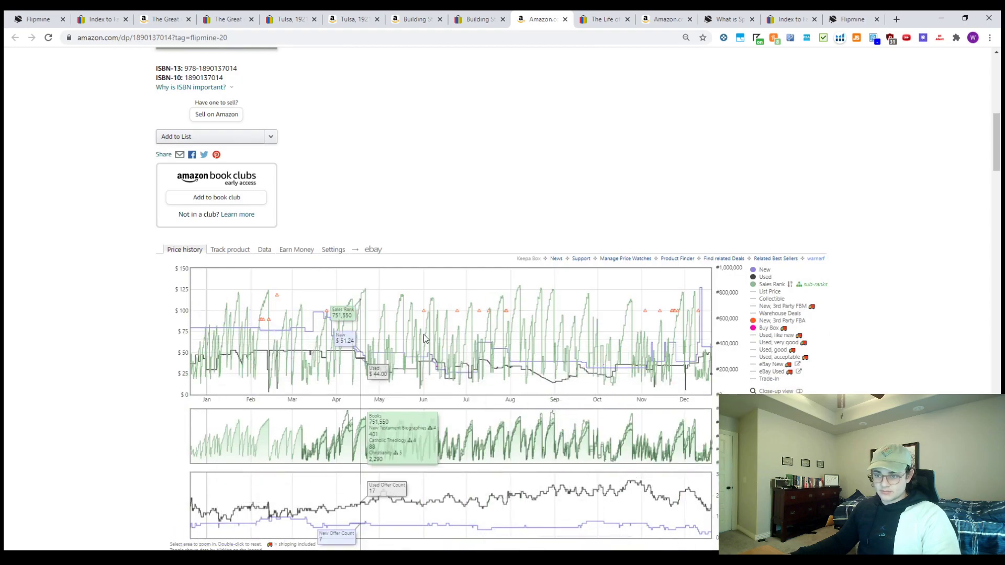
{"action": "scroll", "coordinate": [561, 392], "scroll_direction": "up", "scroll_amount": 5}
{"action": "scroll", "coordinate": [561, 391], "scroll_direction": "down", "scroll_amount": 5}
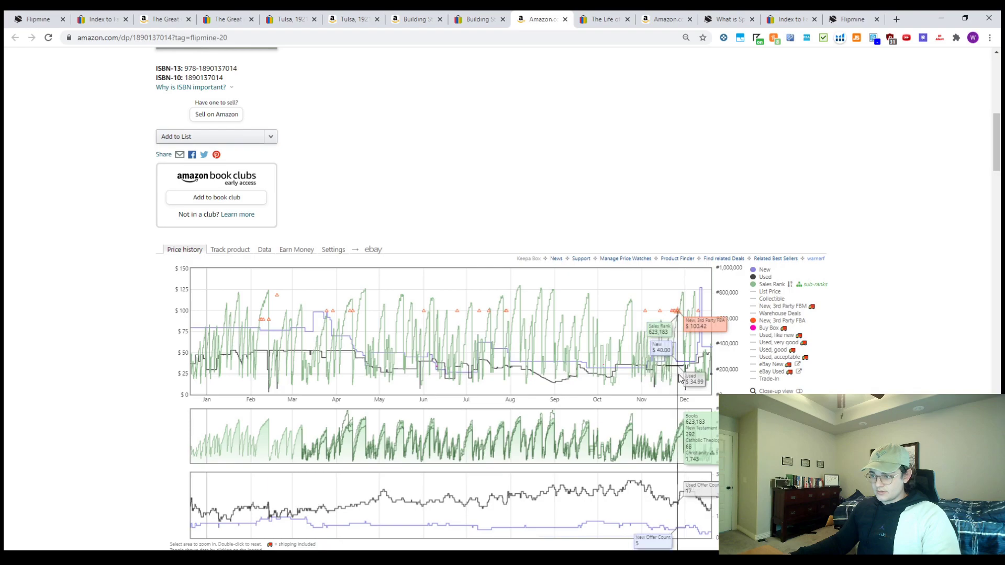
{"action": "scroll", "coordinate": [847, 130], "scroll_direction": "up", "scroll_amount": 5}
Calculate Saint Joseph's FBA profit at $45 price and $4.40 cost: $27.09 net, 60.20% margin
{"action": "scroll", "coordinate": [847, 130], "scroll_direction": "up", "scroll_amount": 3}
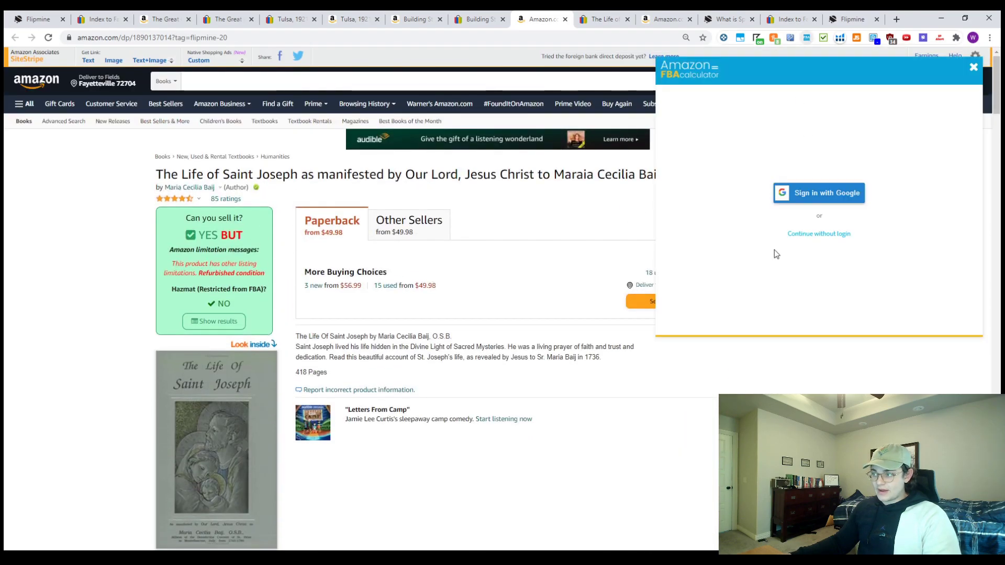
{"action": "left_click", "coordinate": [799, 234]}
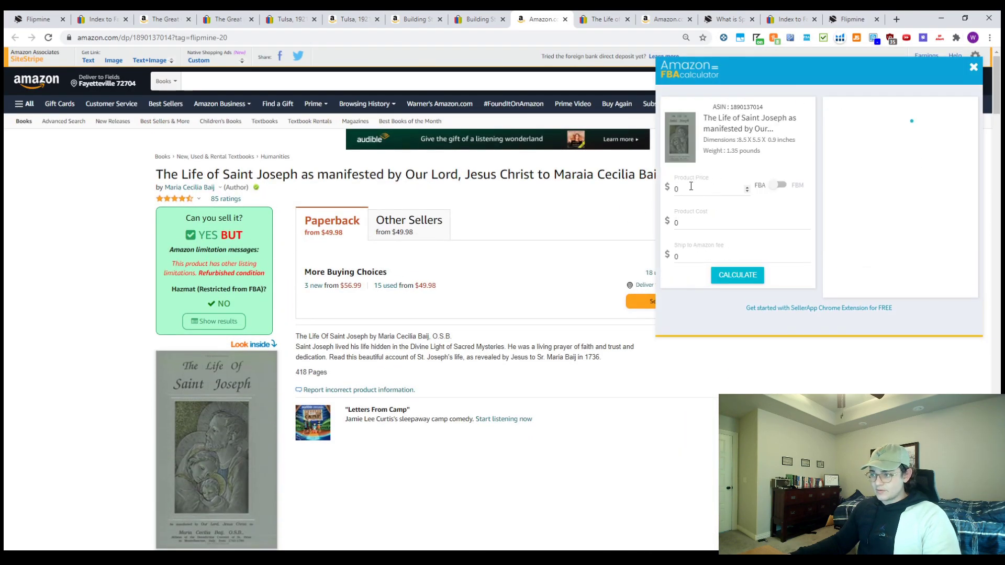
{"action": "type", "text": "45"}
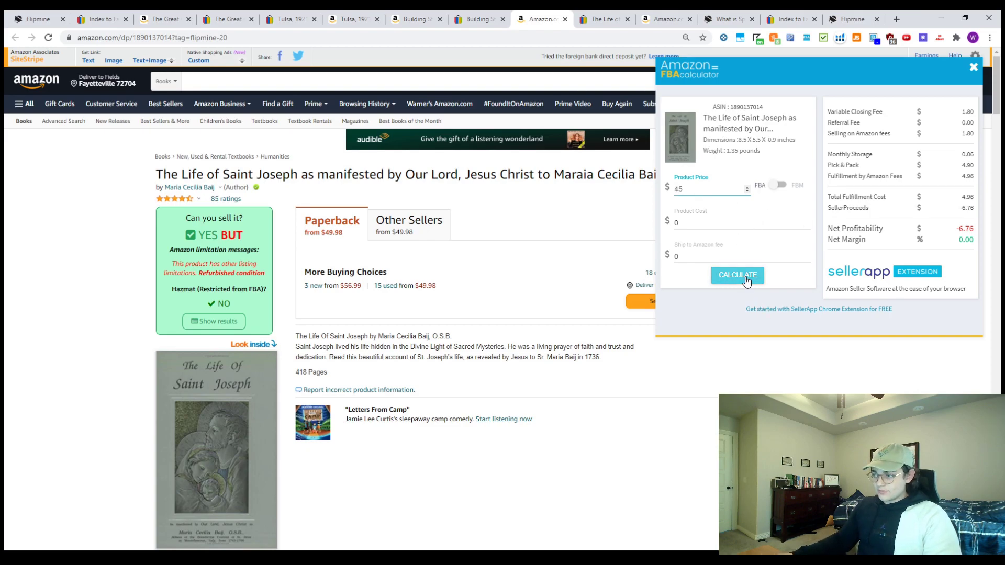
{"action": "left_click", "coordinate": [721, 273]}
{"action": "left_click", "coordinate": [688, 224]}
{"action": "key", "text": "BackSpace"}
{"action": "type", "text": "4.4"}
{"action": "left_click", "coordinate": [737, 275]}
{"action": "left_click_drag", "start_coordinate": [985, 234], "coordinate": [984, 244]}
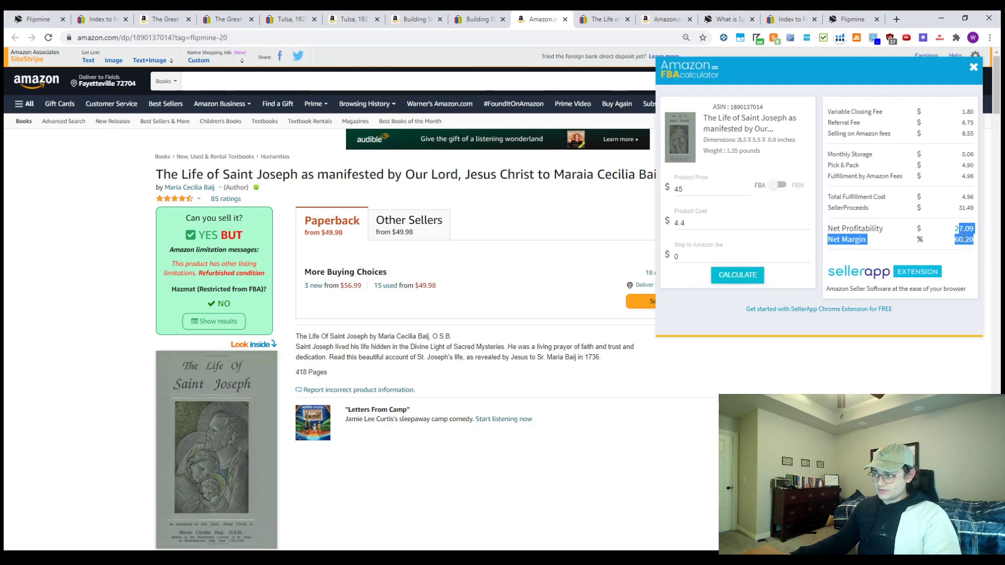
{"action": "left_click", "coordinate": [37, 19]}
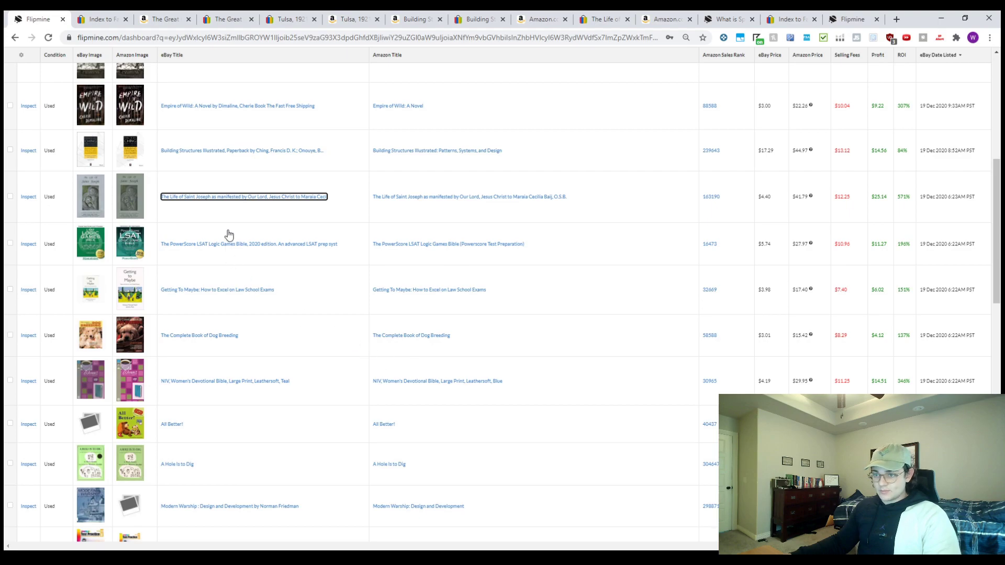
Review the PowerScore LSAT Logic Games Bible eBay listing ($5.74) and its Amazon Keepa chart
{"action": "left_click", "coordinate": [248, 244], "text": "ctrl"}
{"action": "left_click", "coordinate": [397, 245], "text": "ctrl"}
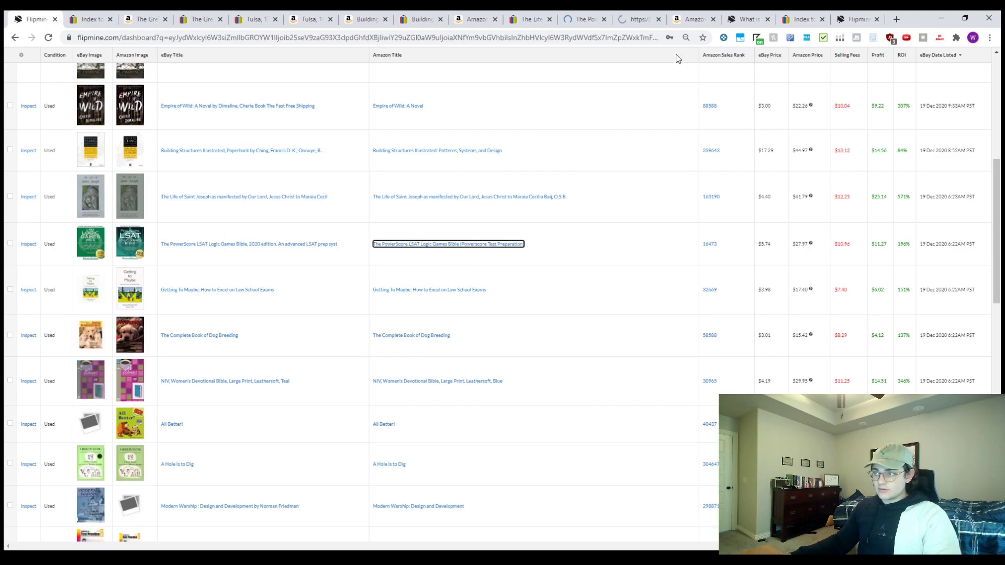
{"action": "key", "text": "ctrl+Tab"}
{"action": "key", "text": "ctrl+Tab"}
{"action": "scroll", "coordinate": [270, 347], "scroll_direction": "down", "scroll_amount": 6}
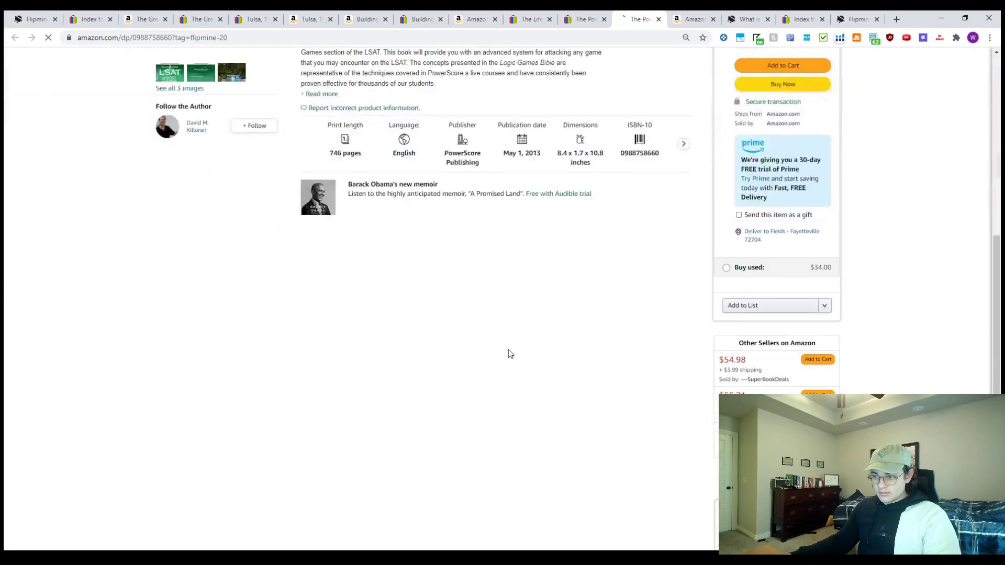
{"action": "scroll", "coordinate": [506, 352], "scroll_direction": "up", "scroll_amount": 4}
{"action": "key", "text": "ctrl+shift+Tab"}
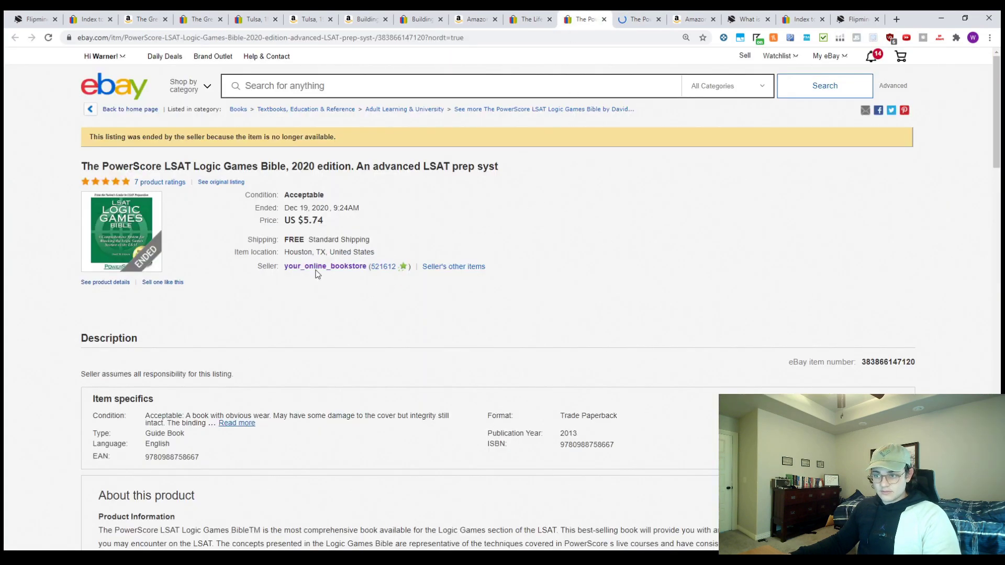
{"action": "key", "text": "ctrl+Tab"}
{"action": "scroll", "coordinate": [497, 341], "scroll_direction": "down", "scroll_amount": 7}
{"action": "scroll", "coordinate": [557, 385], "scroll_direction": "up", "scroll_amount": 2}
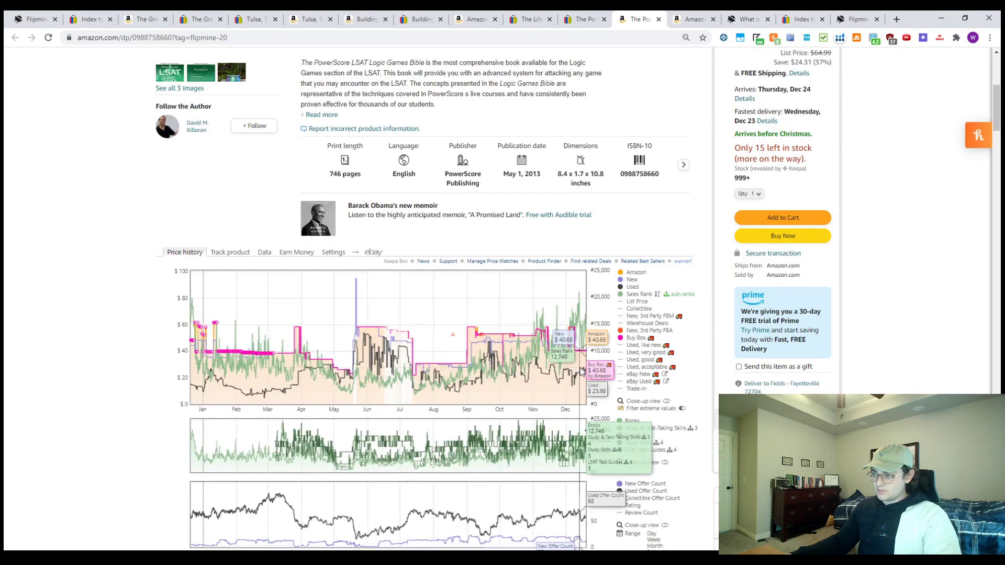
{"action": "scroll", "coordinate": [581, 371], "scroll_direction": "down", "scroll_amount": 3}
{"action": "scroll", "coordinate": [589, 267], "scroll_direction": "up", "scroll_amount": 3}
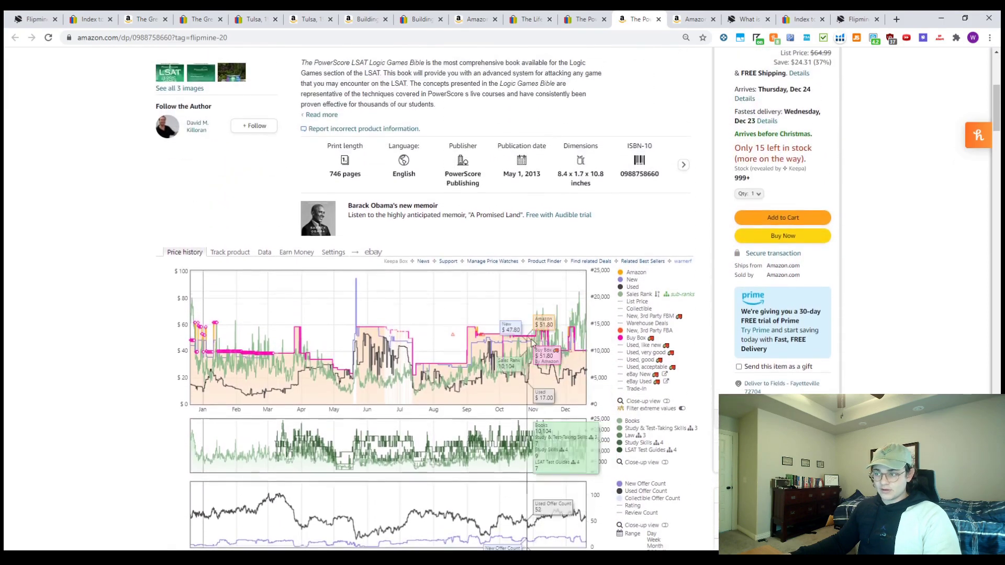
Back on the Flipmine deals table, review the saved search's ROI > 50 and used Amazon sellers > 4 rules
{"action": "left_click", "coordinate": [29, 17]}
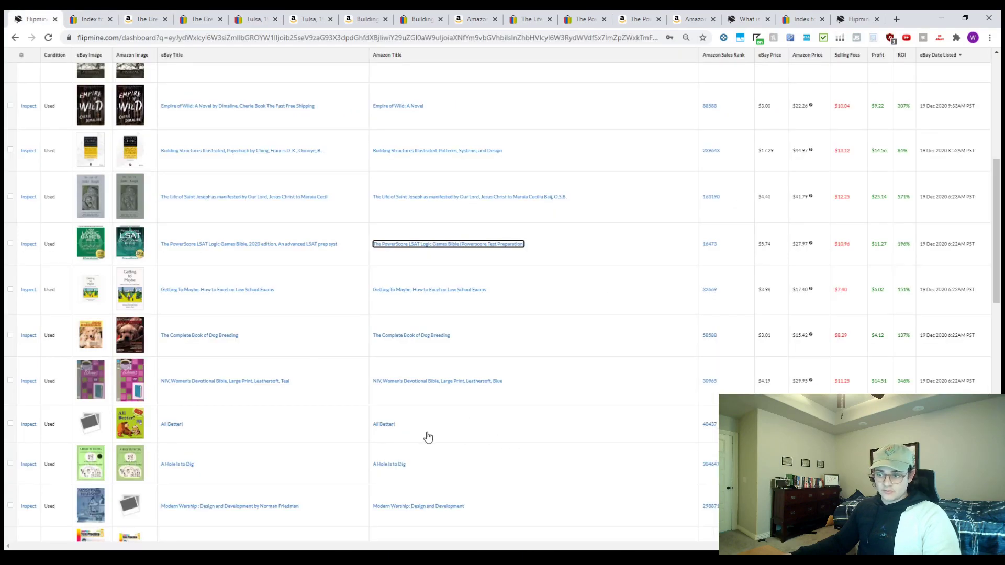
{"action": "scroll", "coordinate": [313, 371], "scroll_direction": "up", "scroll_amount": 7}
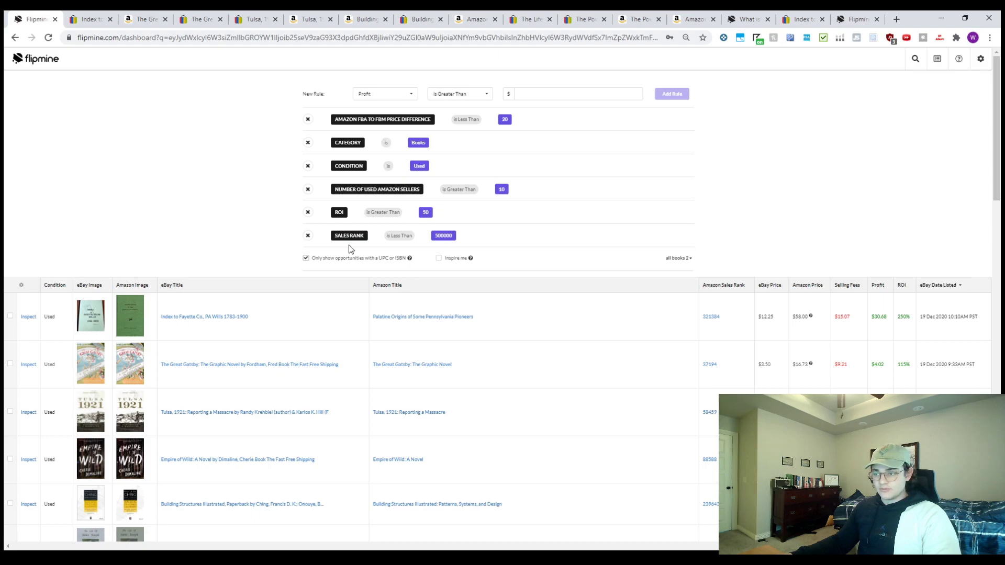
{"action": "left_click", "coordinate": [683, 260]}
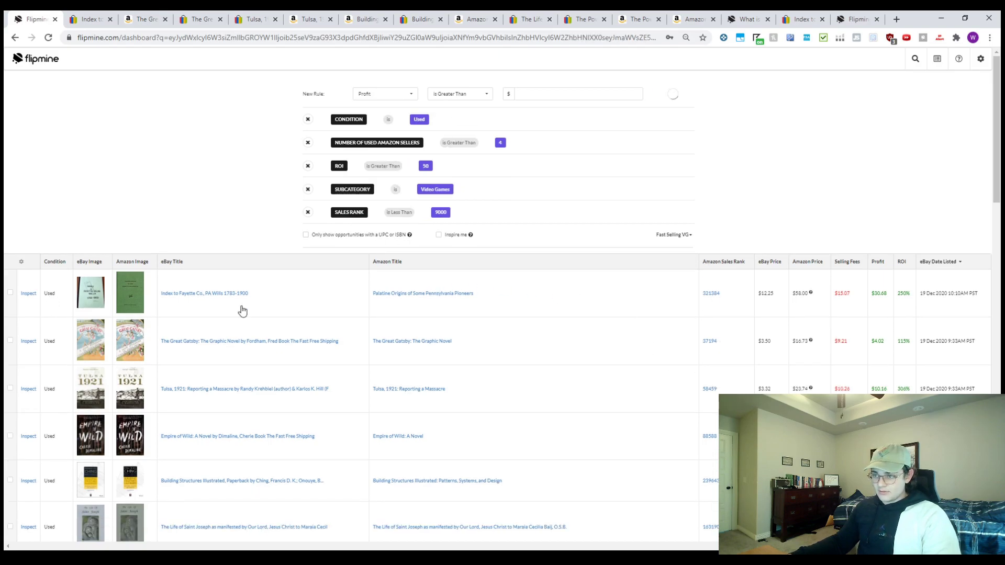
{"action": "left_click_drag", "start_coordinate": [329, 163], "coordinate": [550, 175]}
{"action": "left_click", "coordinate": [157, 180]}
{"action": "left_click_drag", "start_coordinate": [331, 144], "coordinate": [603, 149]}
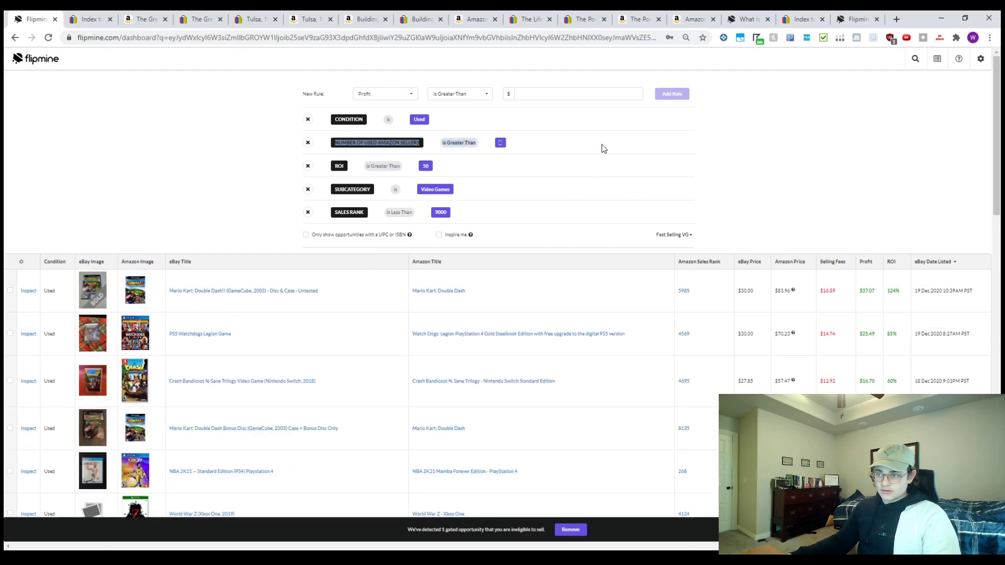
{"action": "left_click", "coordinate": [94, 166]}
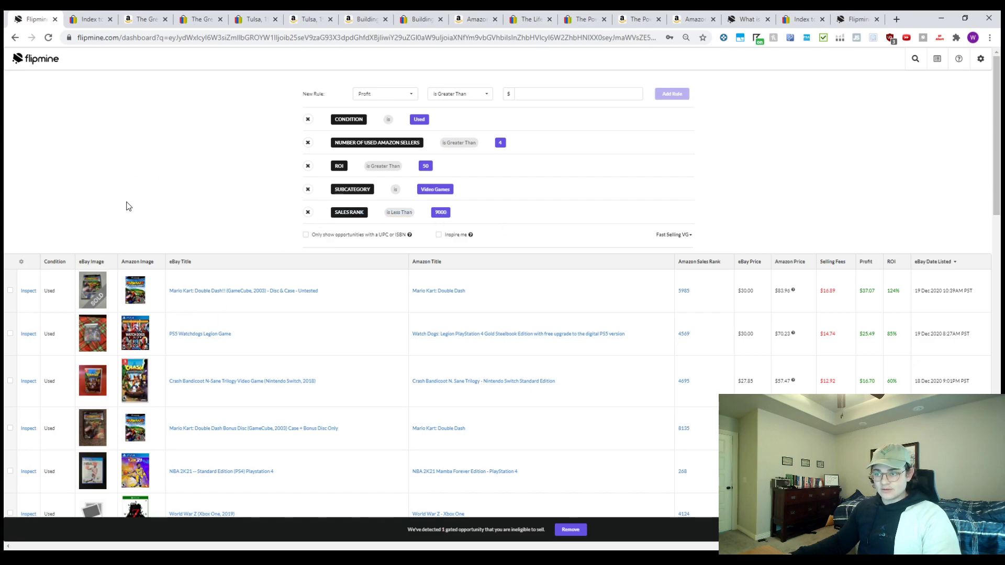
Inspect the NBA 2K21 and Street Outlaws deal details, then scroll down to Race with Ryan
{"action": "scroll", "coordinate": [213, 276], "scroll_direction": "down", "scroll_amount": 3}
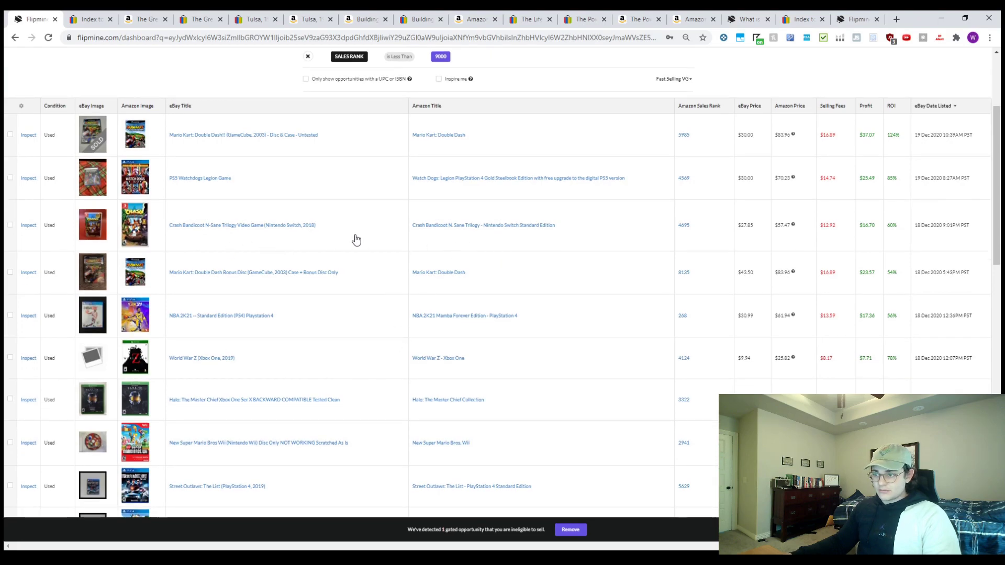
{"action": "scroll", "coordinate": [225, 191], "scroll_direction": "down", "scroll_amount": 1}
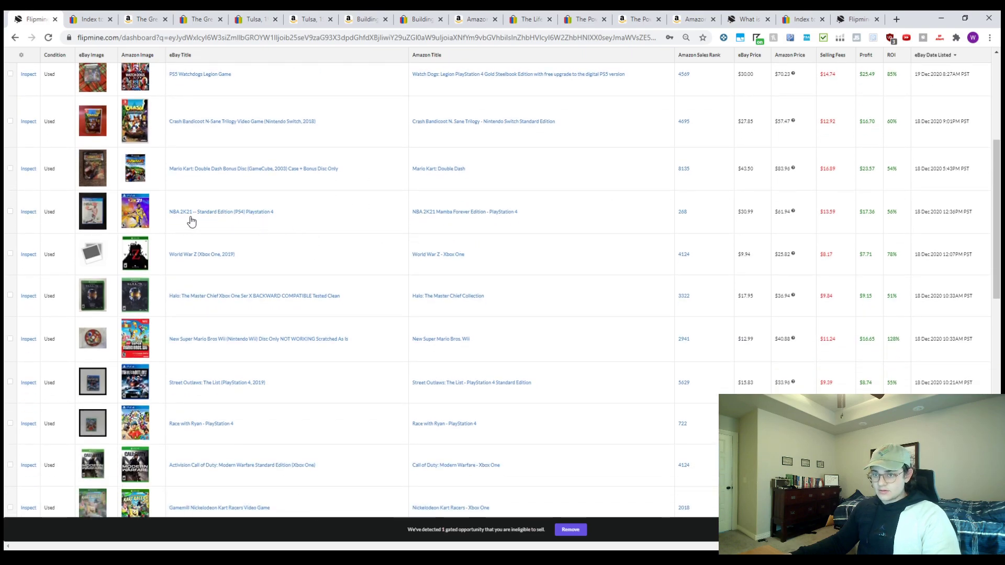
{"action": "left_click", "coordinate": [518, 214]}
{"action": "left_click", "coordinate": [263, 261]}
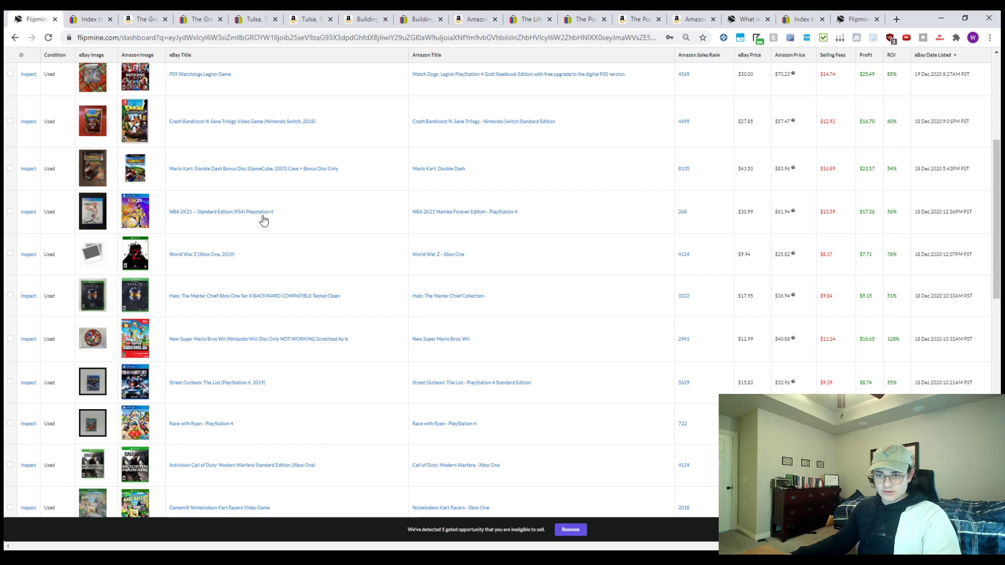
{"action": "left_click", "coordinate": [386, 390]}
{"action": "left_click", "coordinate": [294, 382]}
{"action": "scroll", "coordinate": [438, 377], "scroll_direction": "down", "scroll_amount": 2}
{"action": "scroll", "coordinate": [377, 308], "scroll_direction": "down", "scroll_amount": 1}
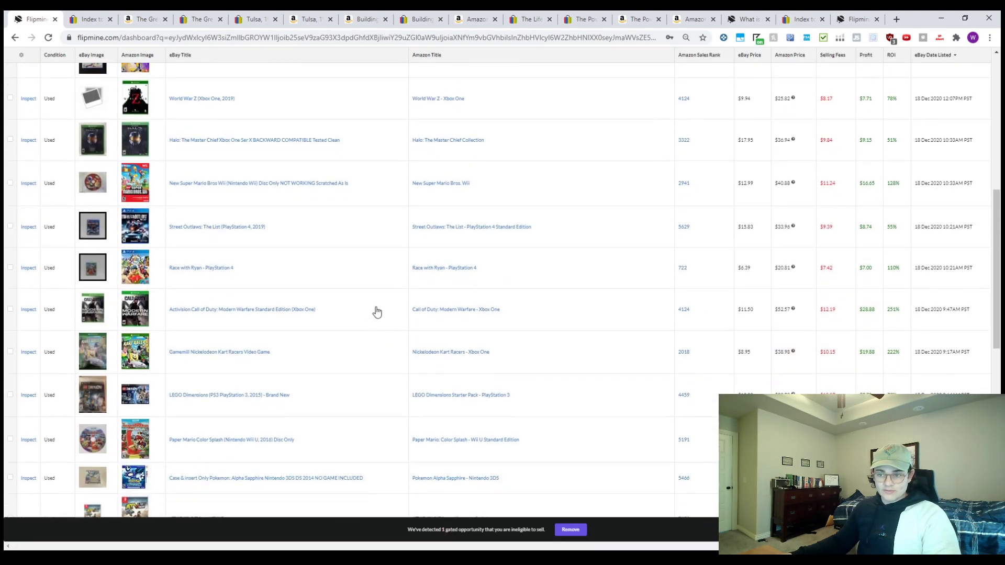
Open Race with Ryan's eBay listing ($6.39, Like New) and Amazon page ($19.99) and review both
{"action": "left_click", "coordinate": [200, 272]}
{"action": "left_click", "coordinate": [455, 268]}
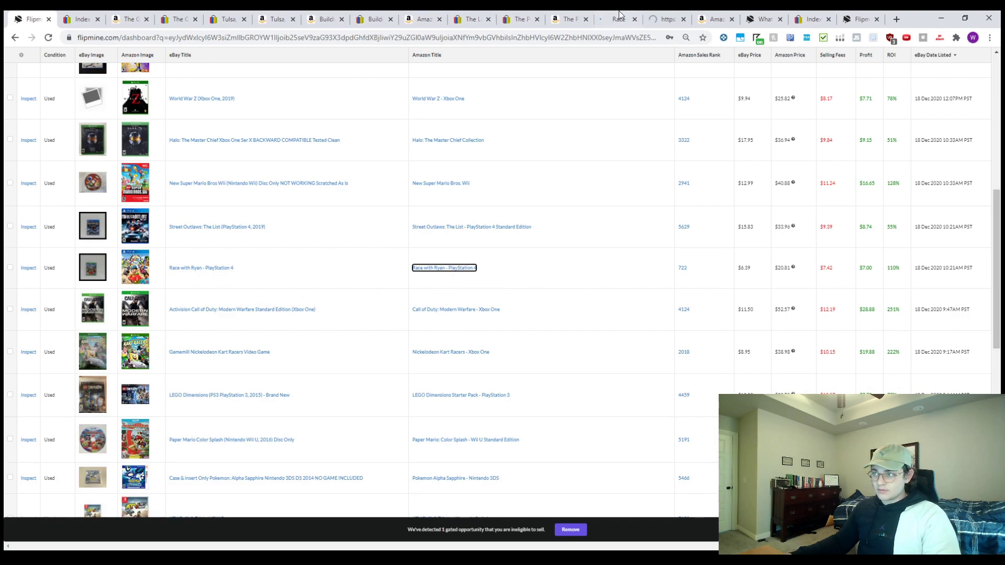
{"action": "left_click", "coordinate": [615, 16]}
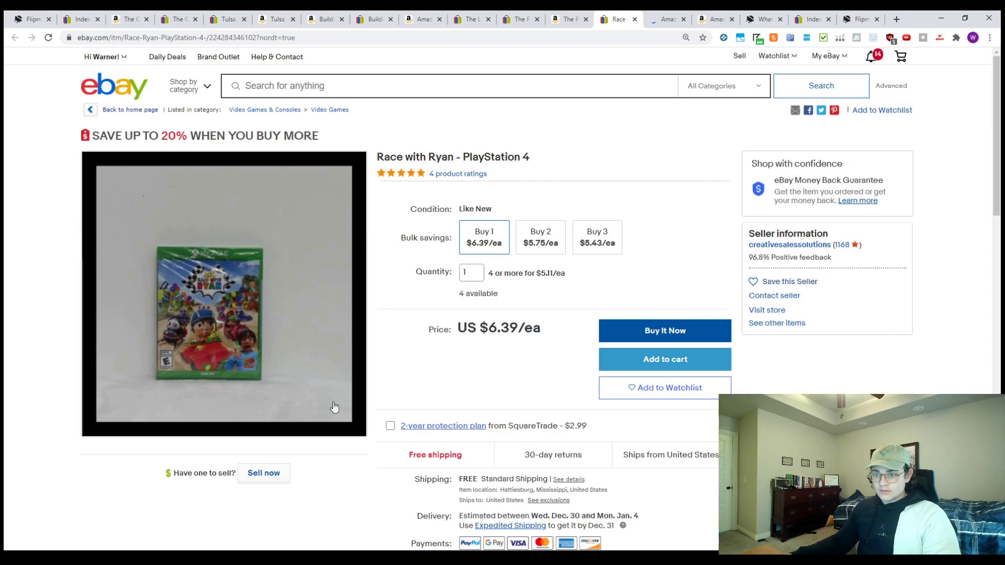
{"action": "scroll", "coordinate": [321, 407], "scroll_direction": "down", "scroll_amount": 3}
{"action": "key", "text": "ctrl+Tab"}
{"action": "scroll", "coordinate": [694, 402], "scroll_direction": "down", "scroll_amount": 8}
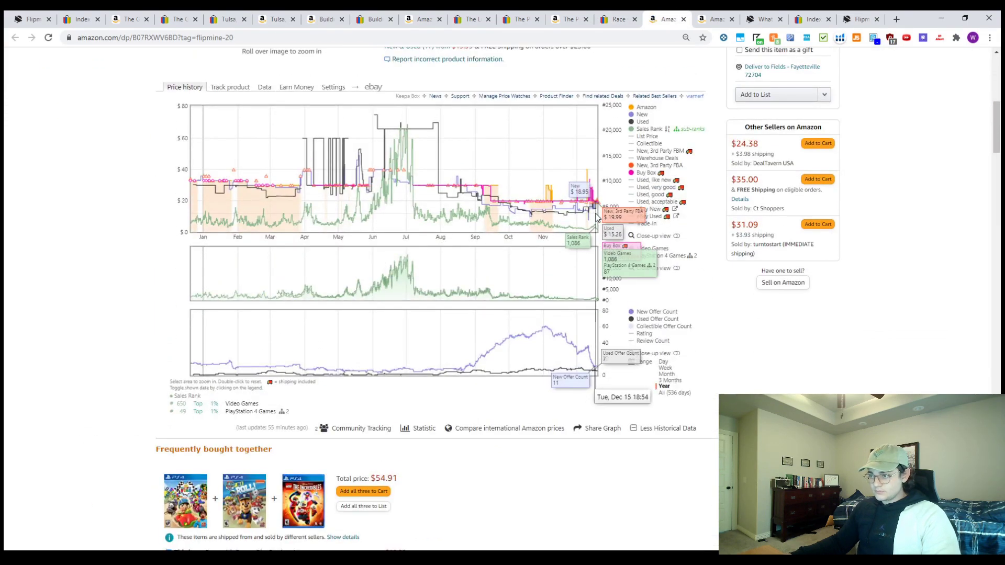
{"action": "scroll", "coordinate": [604, 216], "scroll_direction": "up", "scroll_amount": 8}
Recheck the Race with Ryan eBay listing, then return to the Flipmine deals table and scroll on
{"action": "left_click", "coordinate": [607, 16]}
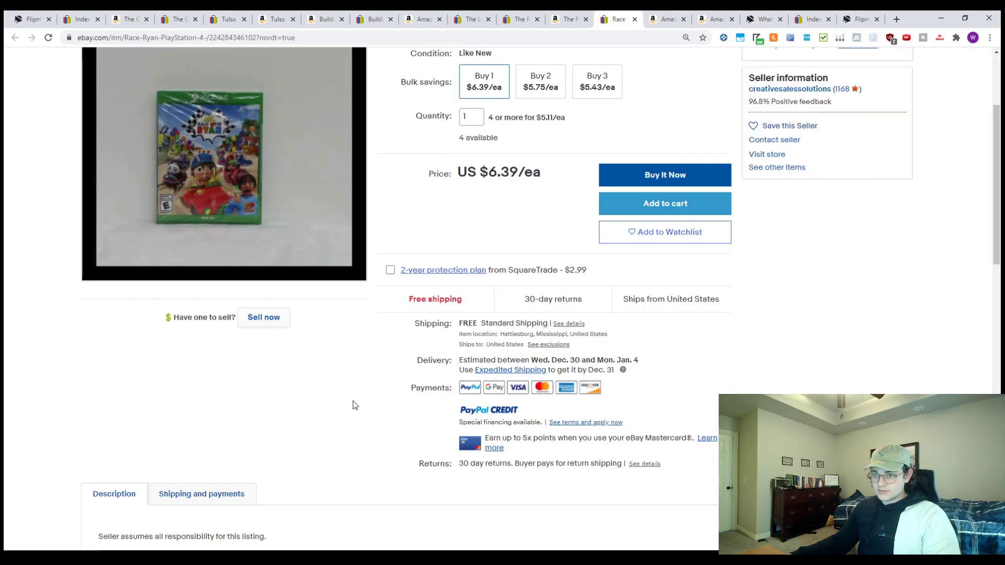
{"action": "scroll", "coordinate": [356, 397], "scroll_direction": "up", "scroll_amount": 3}
{"action": "scroll", "coordinate": [478, 343], "scroll_direction": "down", "scroll_amount": 6}
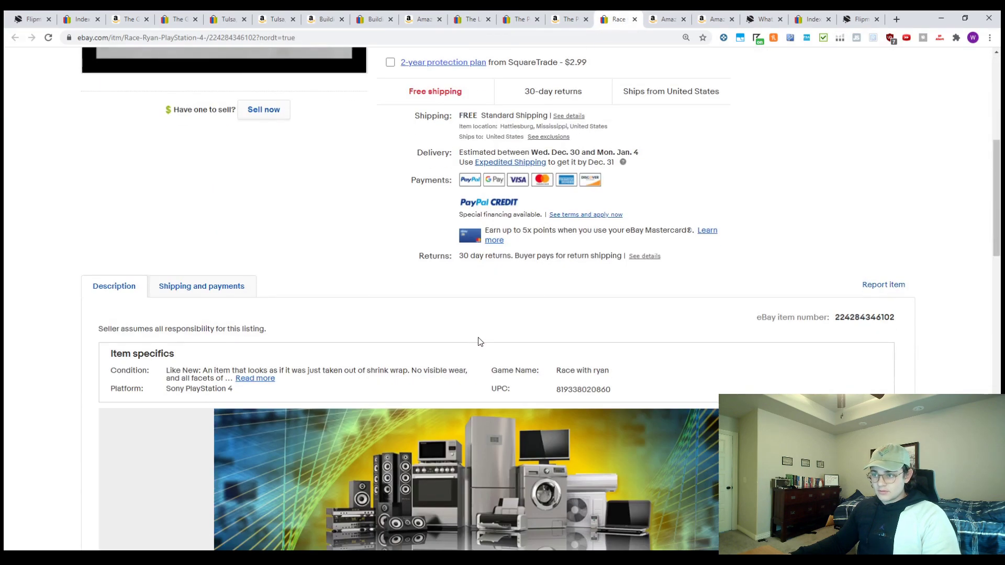
{"action": "scroll", "coordinate": [434, 347], "scroll_direction": "down", "scroll_amount": 3}
{"action": "scroll", "coordinate": [434, 346], "scroll_direction": "up", "scroll_amount": 10}
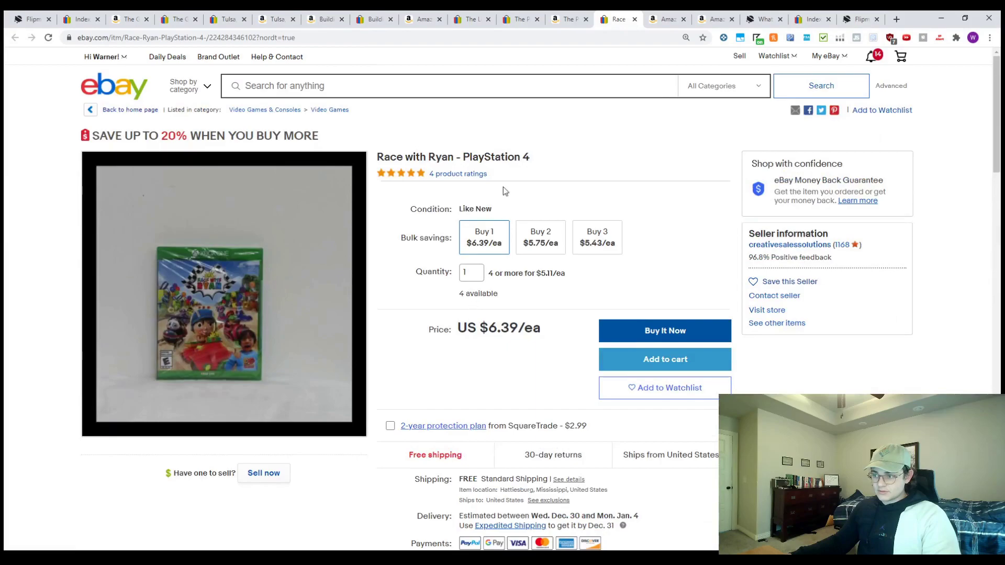
{"action": "scroll", "coordinate": [437, 302], "scroll_direction": "down", "scroll_amount": 12}
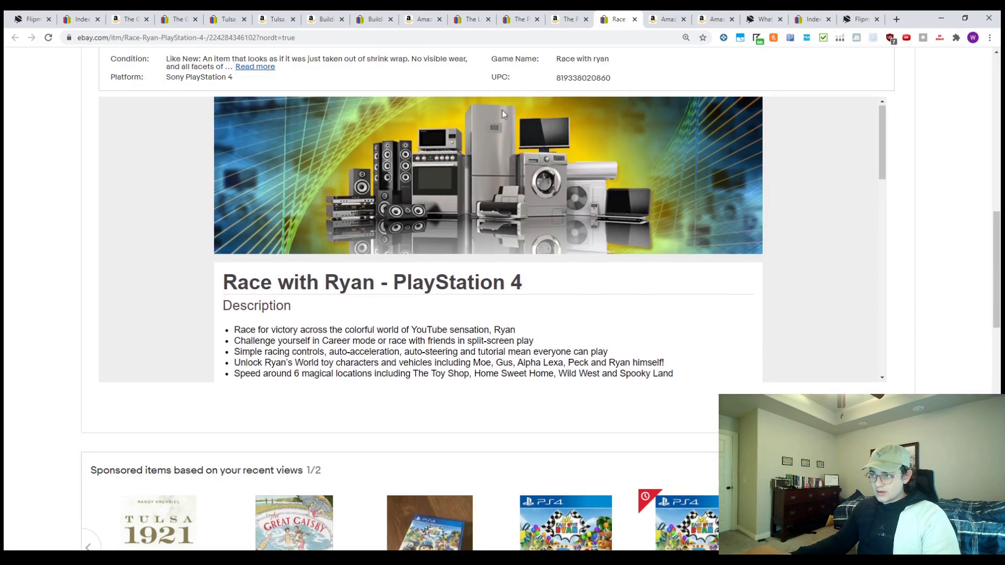
{"action": "left_click", "coordinate": [518, 19]}
{"action": "left_click", "coordinate": [29, 18]}
{"action": "scroll", "coordinate": [408, 393], "scroll_direction": "down", "scroll_amount": 2}
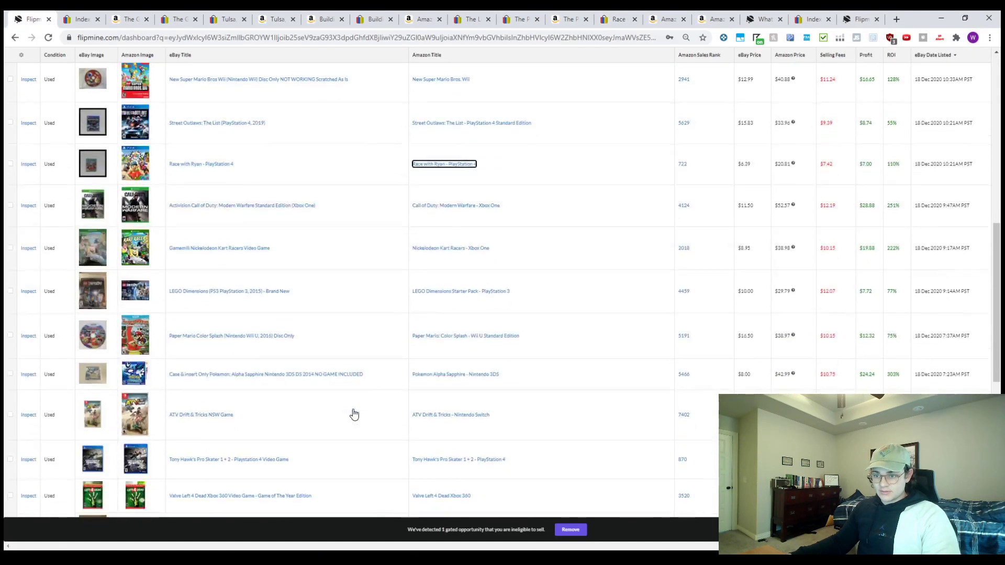
Open the Kart Racers eBay listing and Amazon page and review the Amazon product page
{"action": "middle_click", "coordinate": [242, 249]}
{"action": "middle_click", "coordinate": [426, 249]}
{"action": "left_click", "coordinate": [675, 17]}
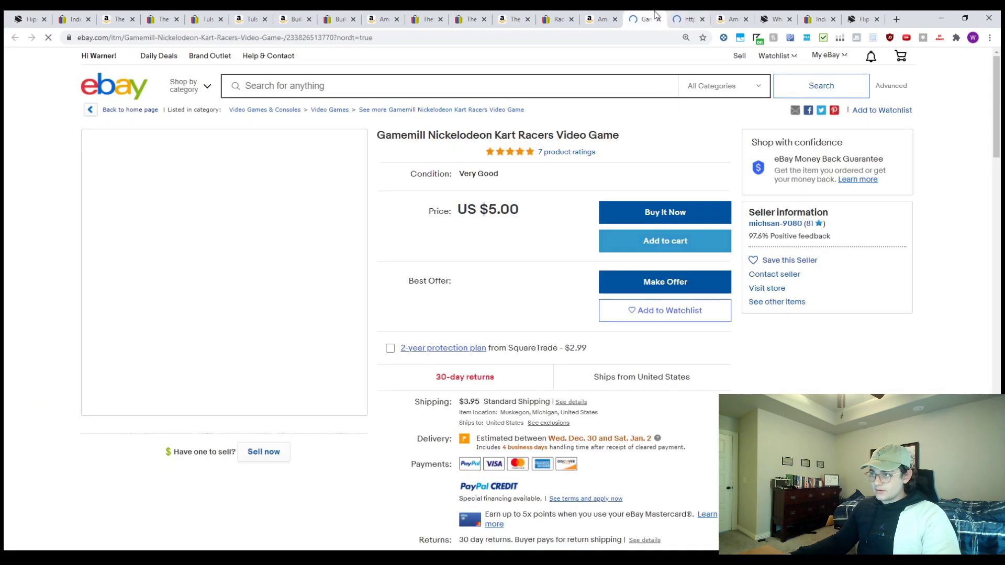
{"action": "left_click", "coordinate": [678, 14]}
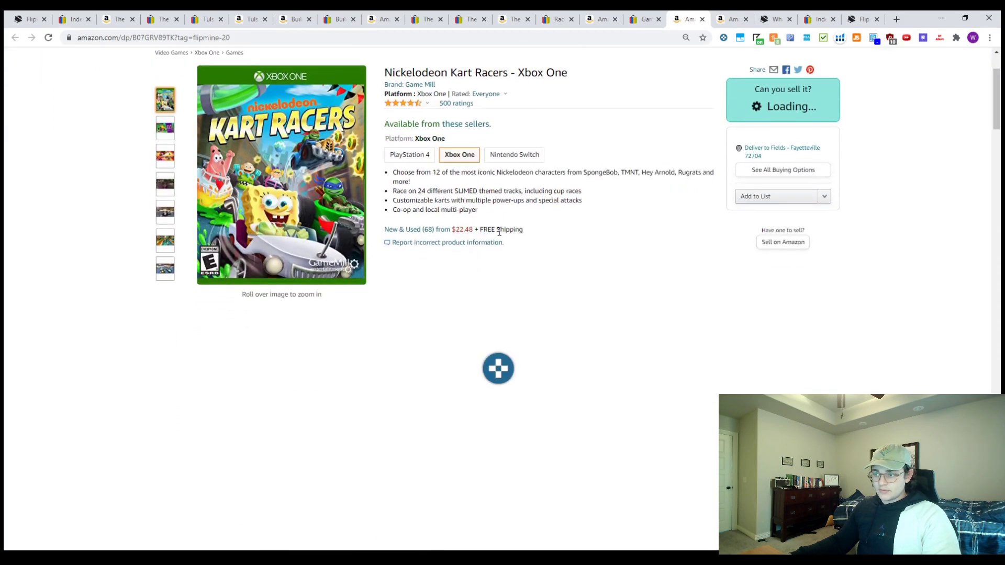
{"action": "scroll", "coordinate": [548, 414], "scroll_direction": "down", "scroll_amount": 1}
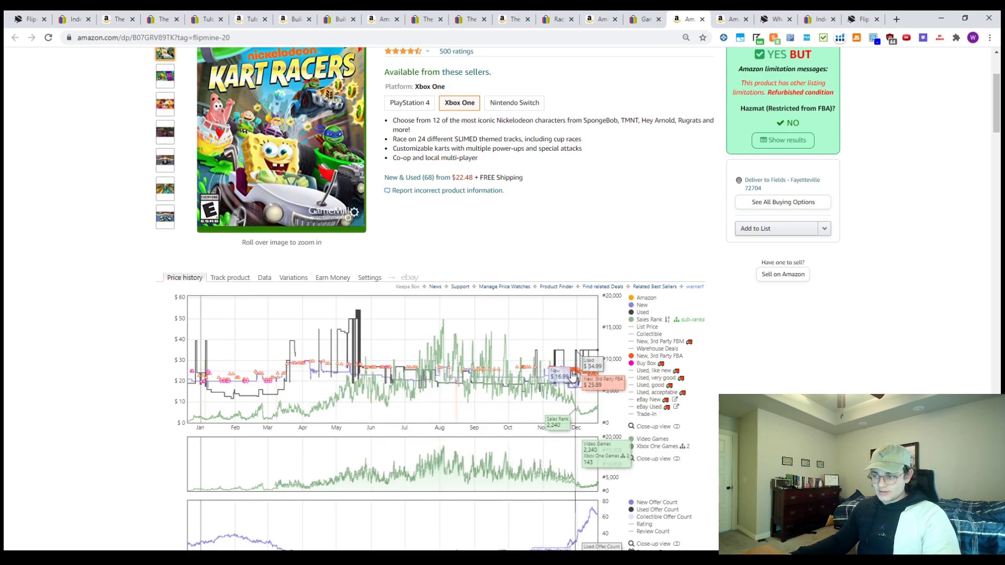
{"action": "scroll", "coordinate": [775, 52], "scroll_direction": "up", "scroll_amount": 3}
In the FBA calculator, price Kart Racers at $25 with an $8 cost, netting 8.93 profit
{"action": "left_click", "coordinate": [806, 38]}
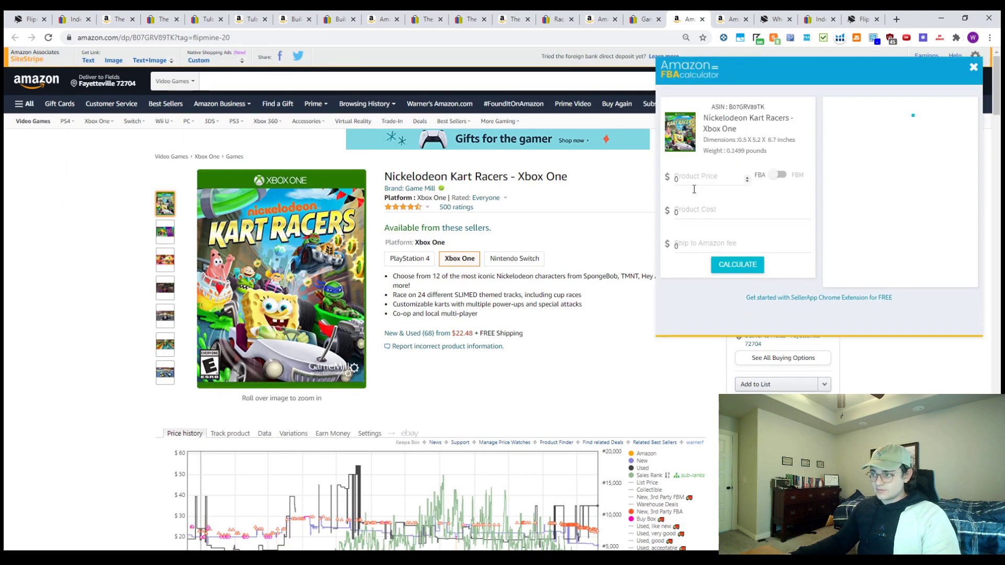
{"action": "left_click", "coordinate": [696, 180]}
{"action": "type", "text": "25"}
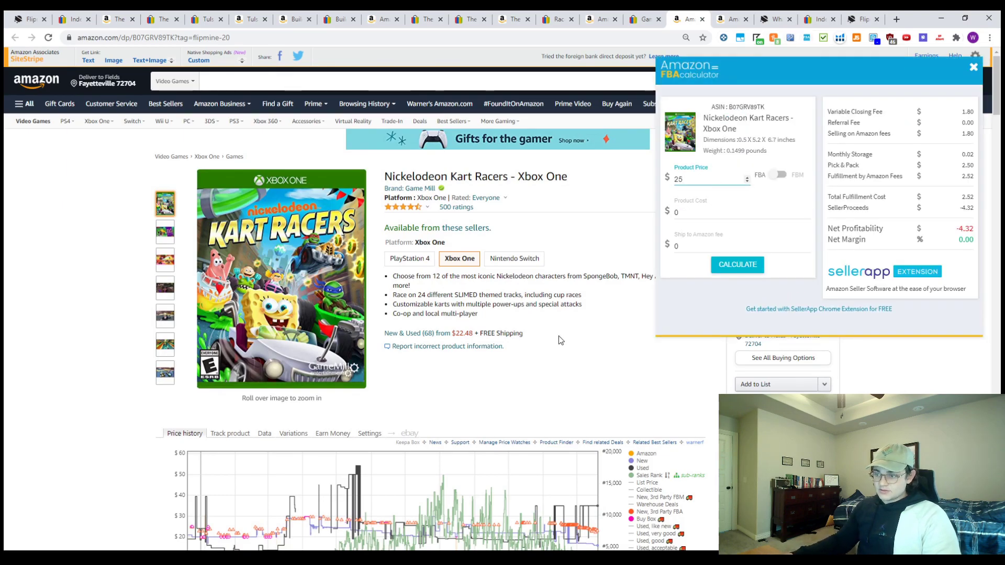
{"action": "left_click", "coordinate": [732, 268]}
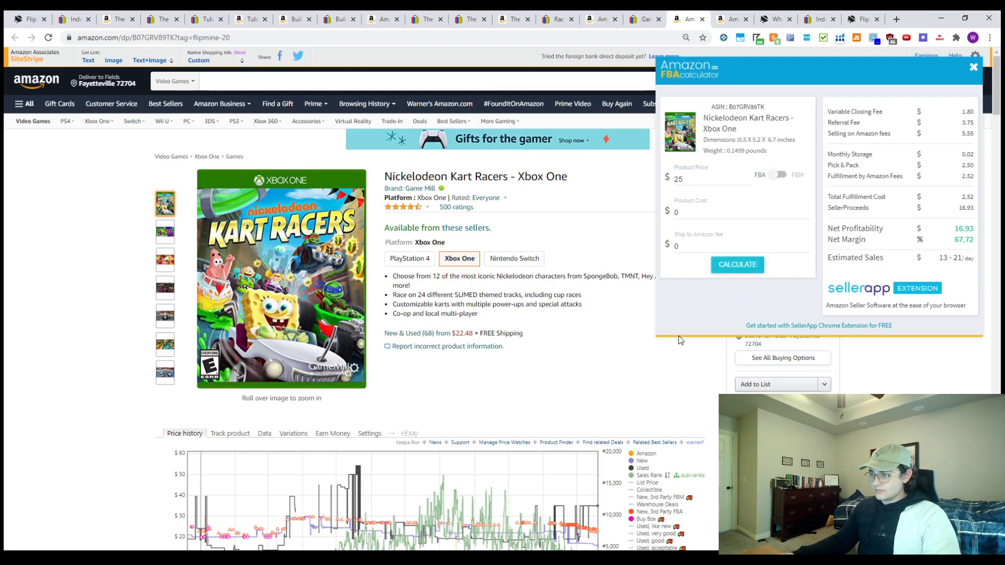
{"action": "left_click", "coordinate": [722, 213]}
{"action": "type", "text": "8"}
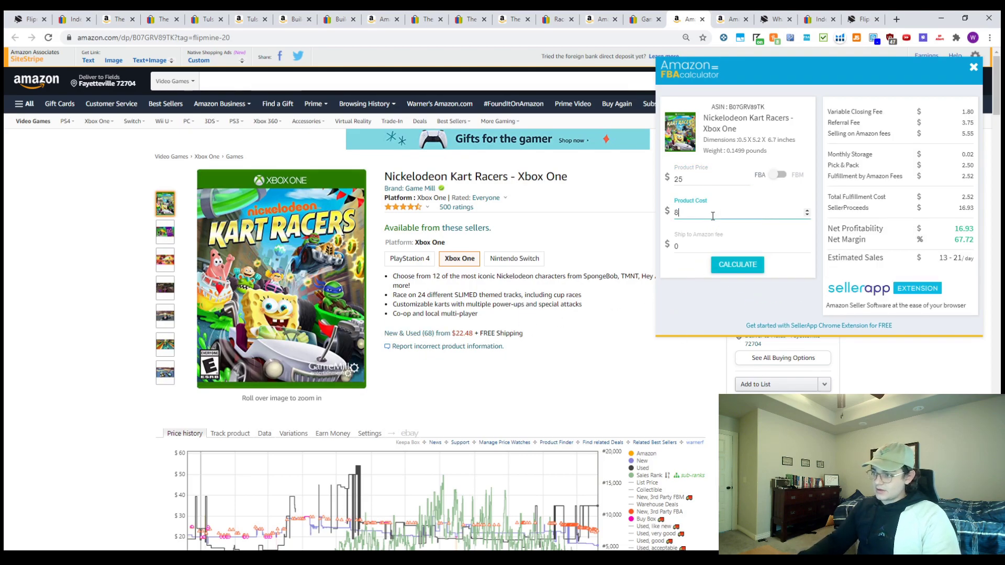
{"action": "left_click", "coordinate": [737, 264]}
{"action": "double_click", "coordinate": [966, 229]}
After rechecking the eBay price, change the cost to $9 for 7.93 net profit and close the calculator
{"action": "key", "text": "ctrl+shift+Tab"}
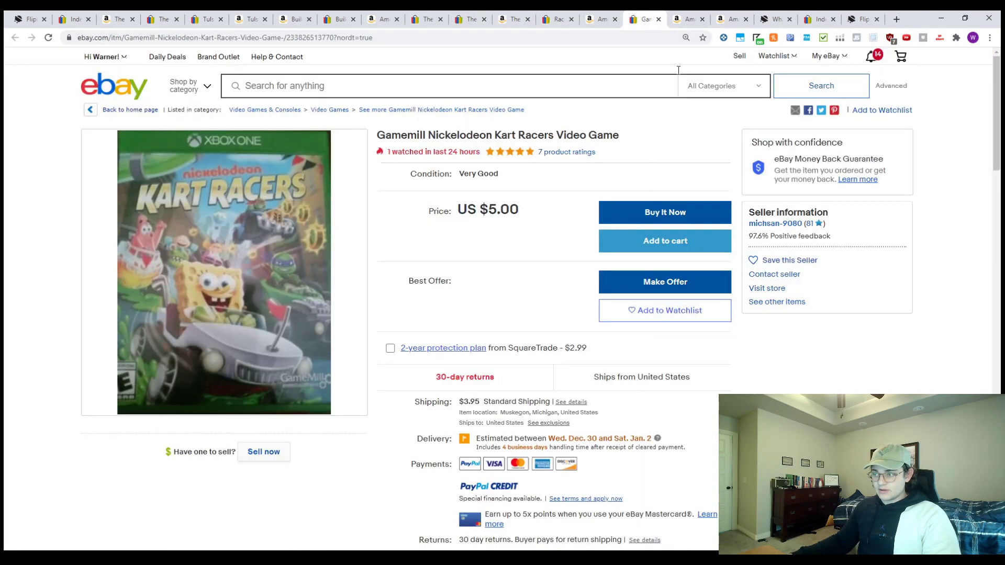
{"action": "left_click", "coordinate": [689, 14]}
{"action": "double_click", "coordinate": [680, 212]}
{"action": "type", "text": "9"}
{"action": "left_click", "coordinate": [729, 266]}
{"action": "scroll", "coordinate": [917, 274], "scroll_direction": "down", "scroll_amount": 2}
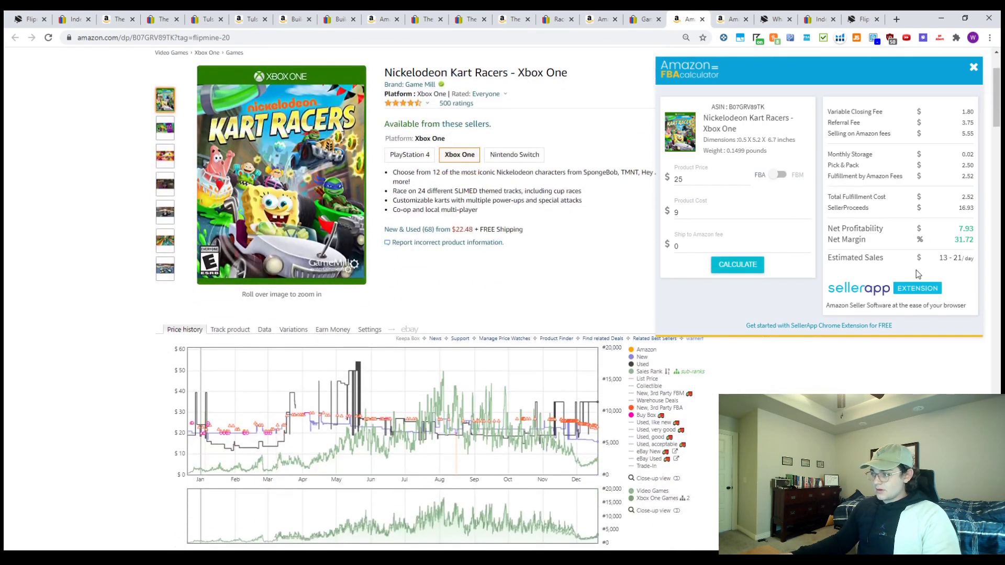
{"action": "left_click_drag", "start_coordinate": [953, 241], "coordinate": [831, 229]}
{"action": "left_click", "coordinate": [973, 67]}
{"action": "scroll", "coordinate": [623, 424], "scroll_direction": "down", "scroll_amount": 1}
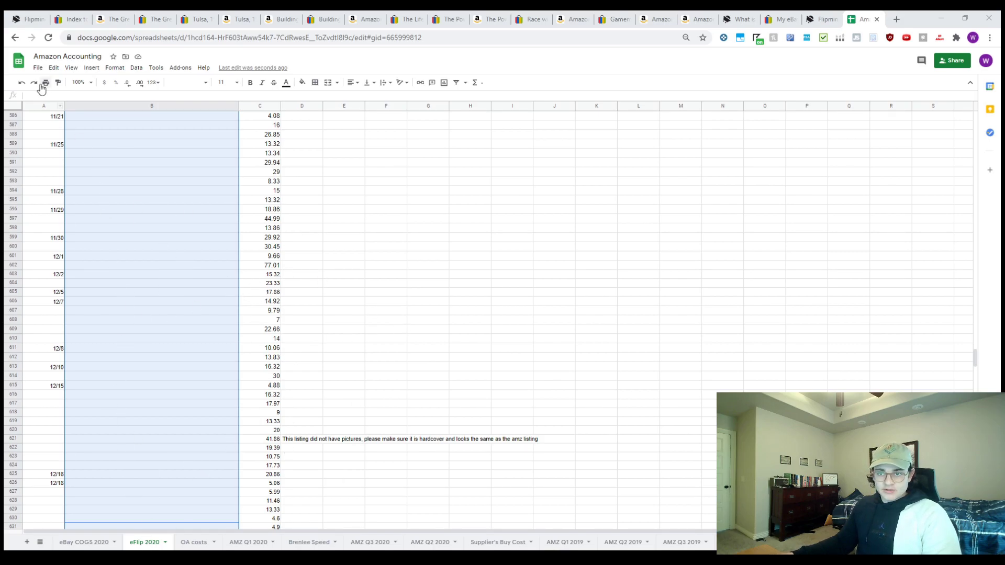
Enter =sum(C586:C630) in cell F608 of eFlip 2020, giving a cost total of 821.55
{"action": "left_click", "coordinate": [55, 118]}
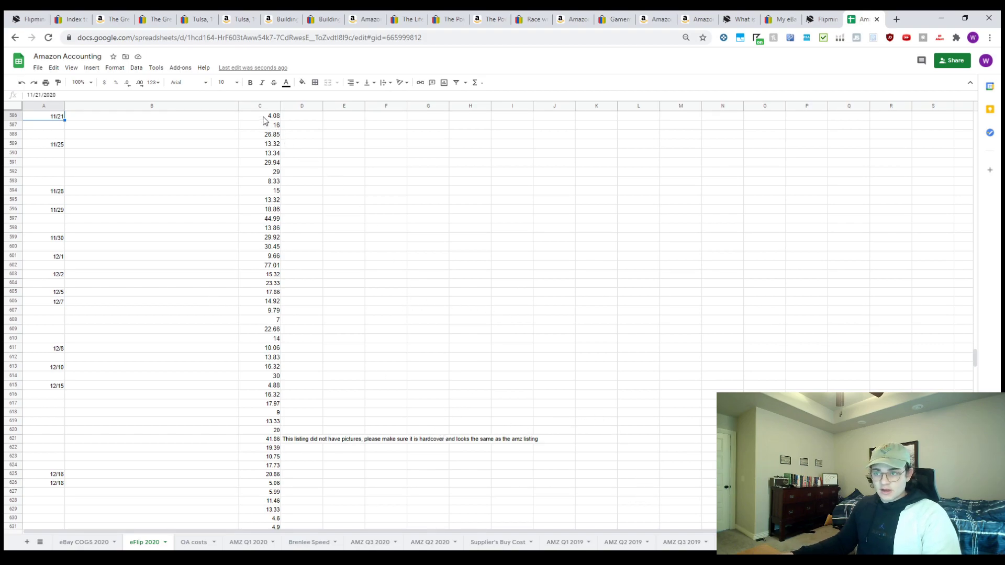
{"action": "left_click_drag", "start_coordinate": [264, 117], "coordinate": [267, 513]}
{"action": "left_click", "coordinate": [394, 302]}
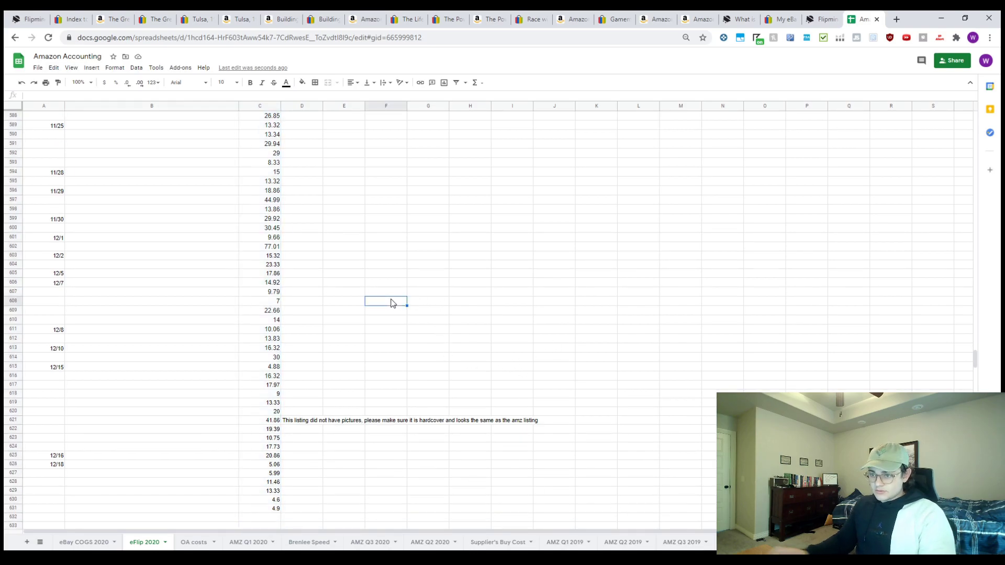
{"action": "type", "text": "=sum("}
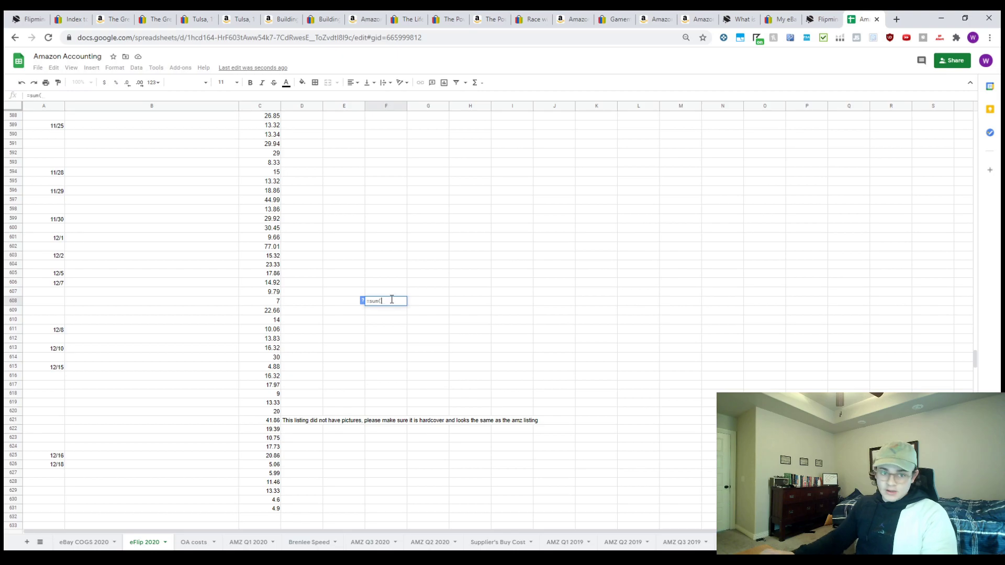
{"action": "scroll", "coordinate": [268, 126], "scroll_direction": "up", "scroll_amount": 1}
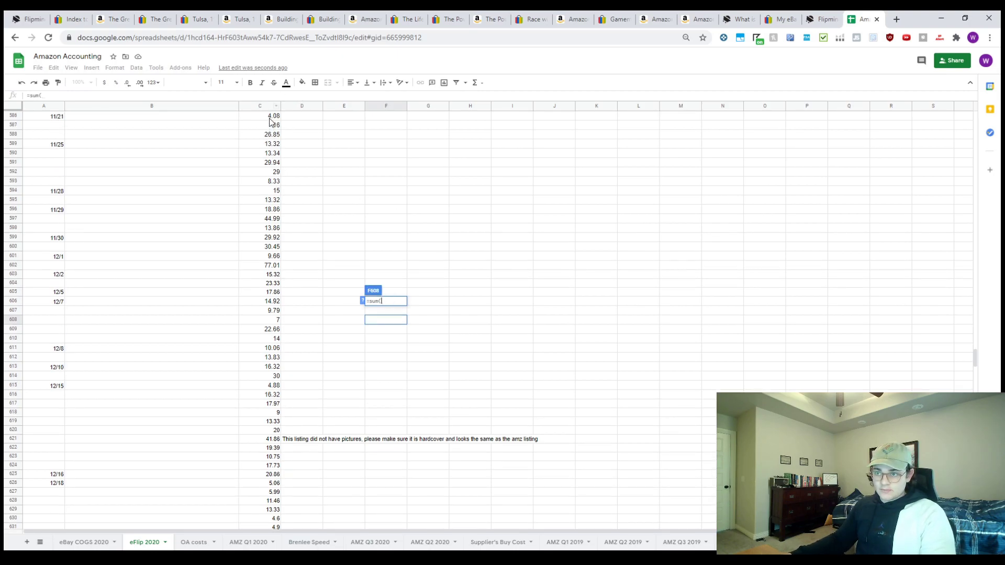
{"action": "left_click_drag", "start_coordinate": [270, 120], "coordinate": [272, 470]}
{"action": "key", "text": "Return"}
{"action": "scroll", "coordinate": [490, 389], "scroll_direction": "up", "scroll_amount": 2}
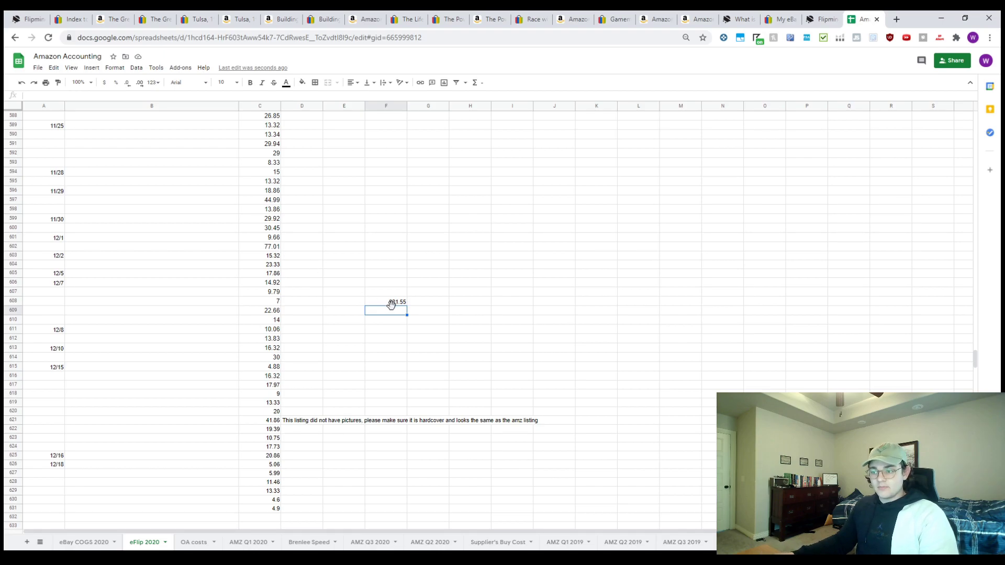
{"action": "left_click", "coordinate": [391, 302]}
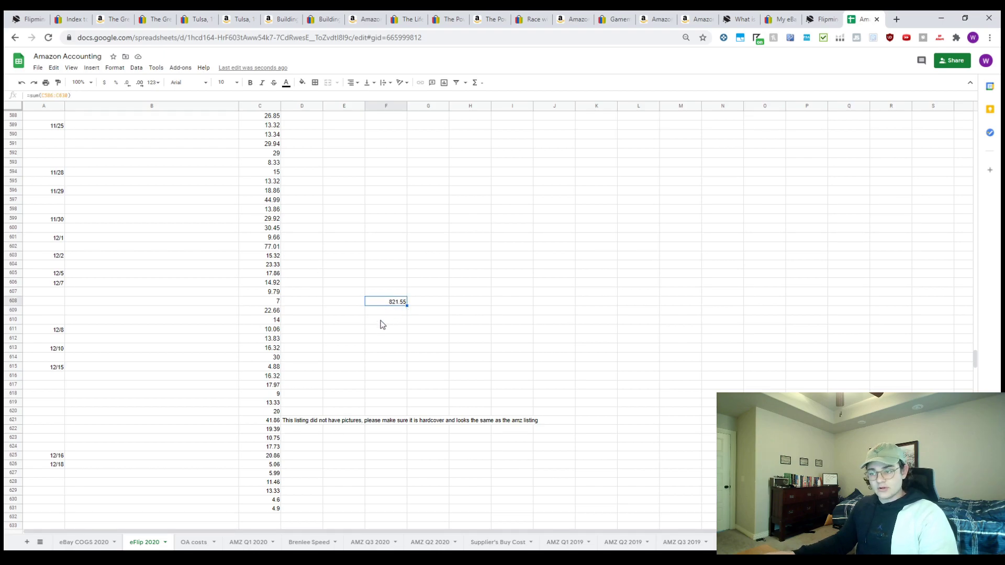